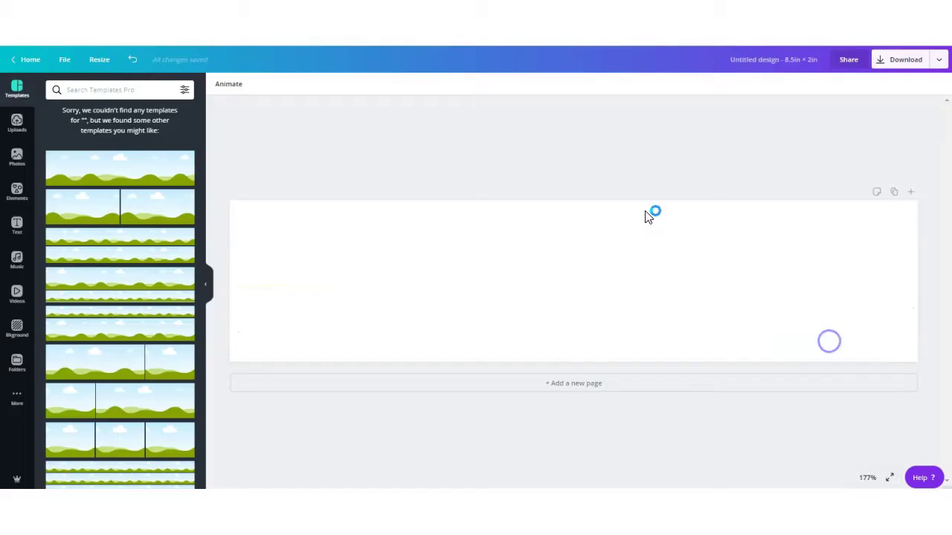
left_click(708, 251)
left_click_drag(115, 196, 262, 301)
left_click(543, 232)
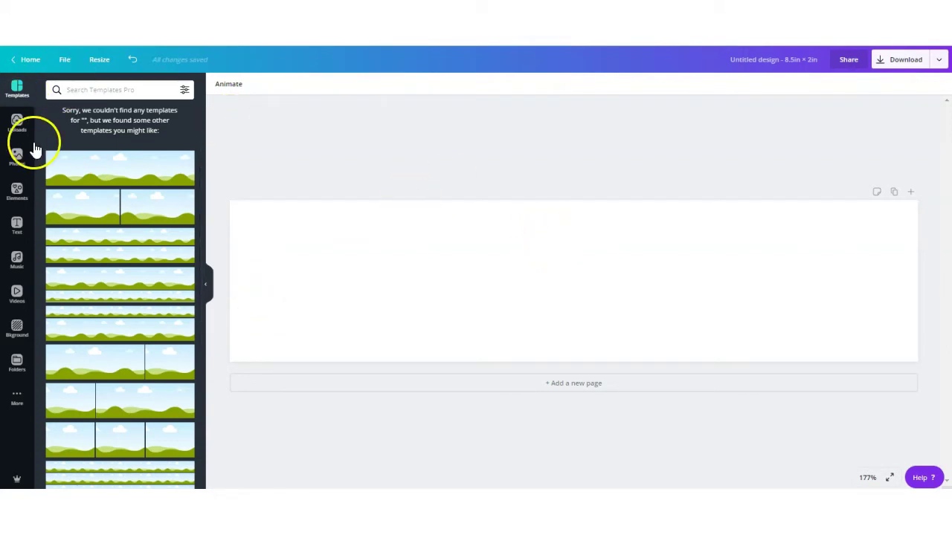
Add a square shape to the blank page and stretch it into a wide rectangle covering the full page height
left_click(16, 190)
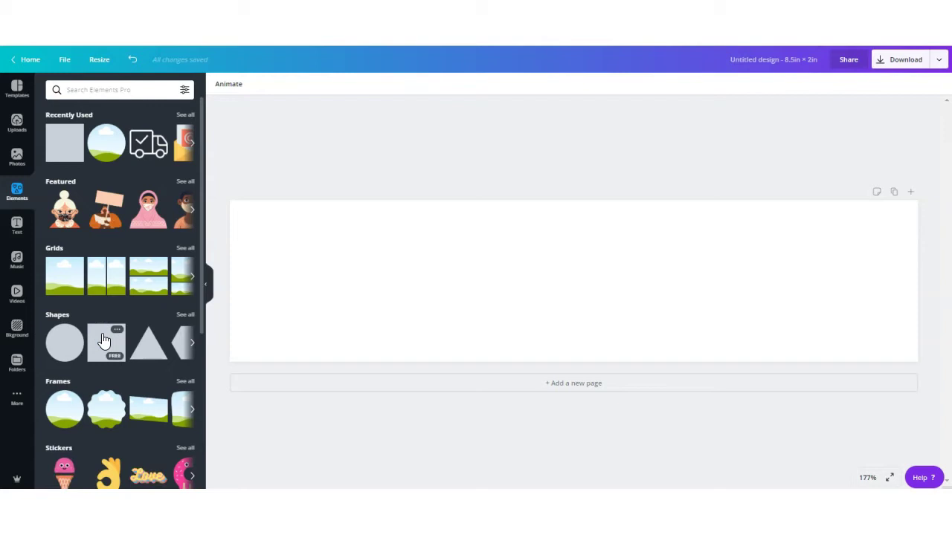
left_click(104, 340)
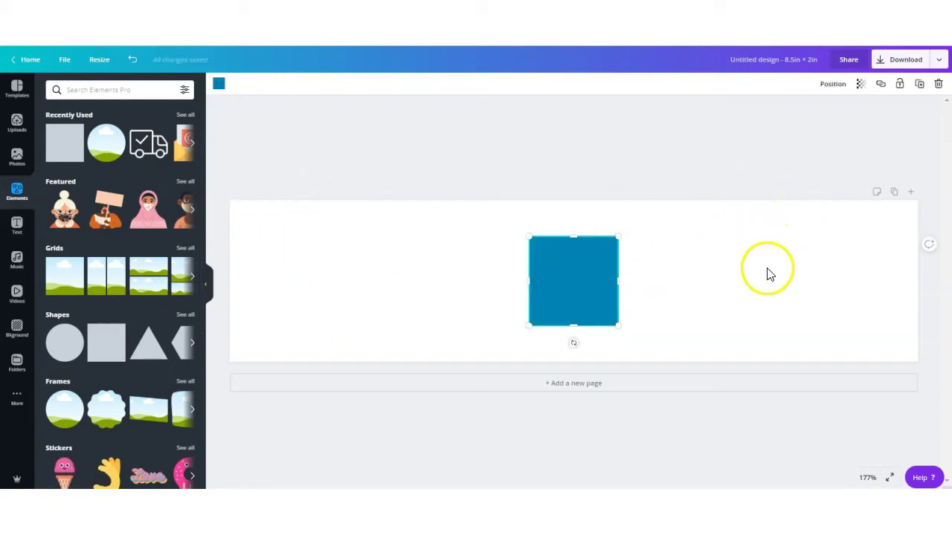
left_click_drag(531, 283, 420, 281)
left_click(544, 275)
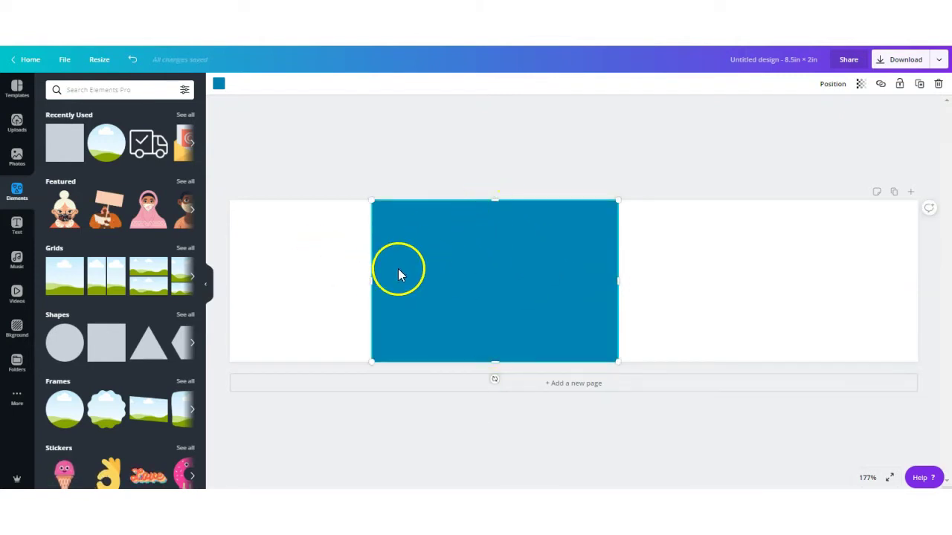
Align the blue rectangle with the page's left edge and place a duplicate against the right edge
left_click_drag(397, 264, 377, 255)
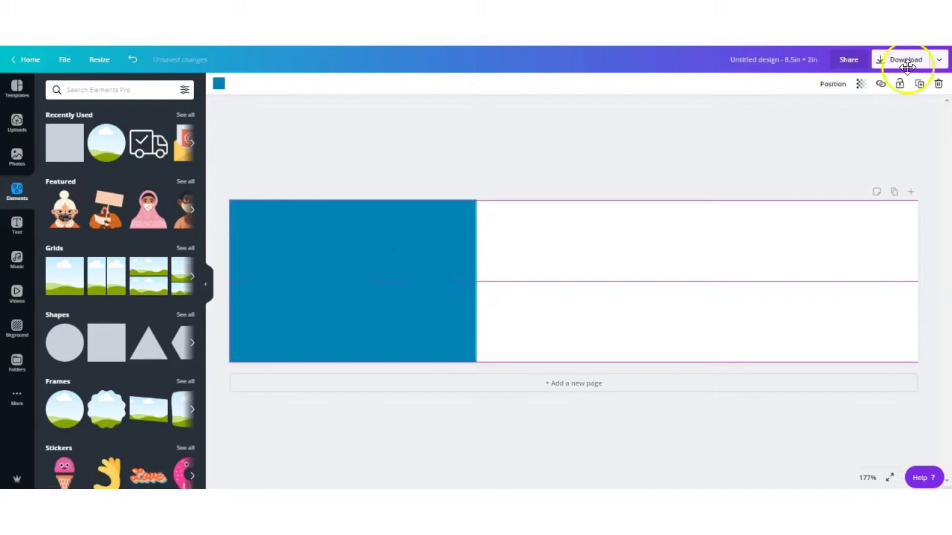
left_click(920, 88)
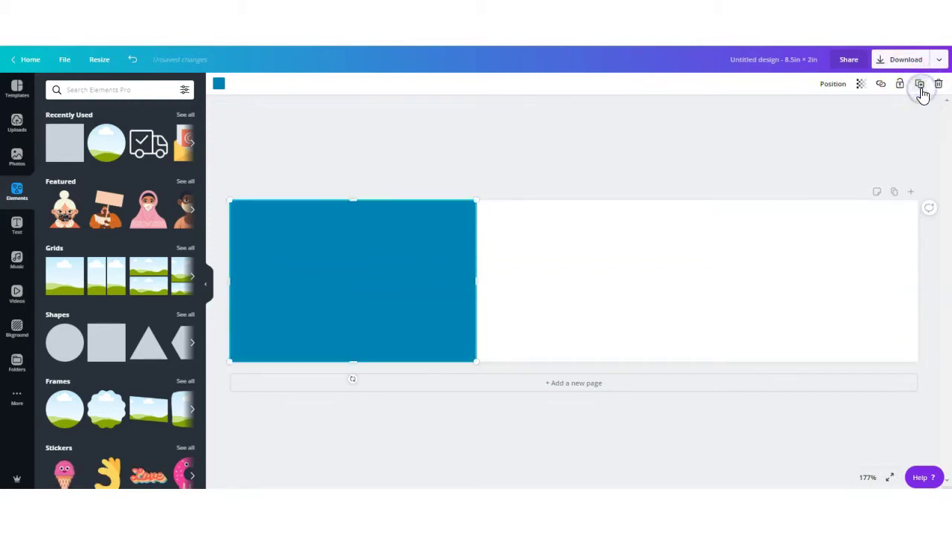
left_click_drag(684, 246, 834, 249)
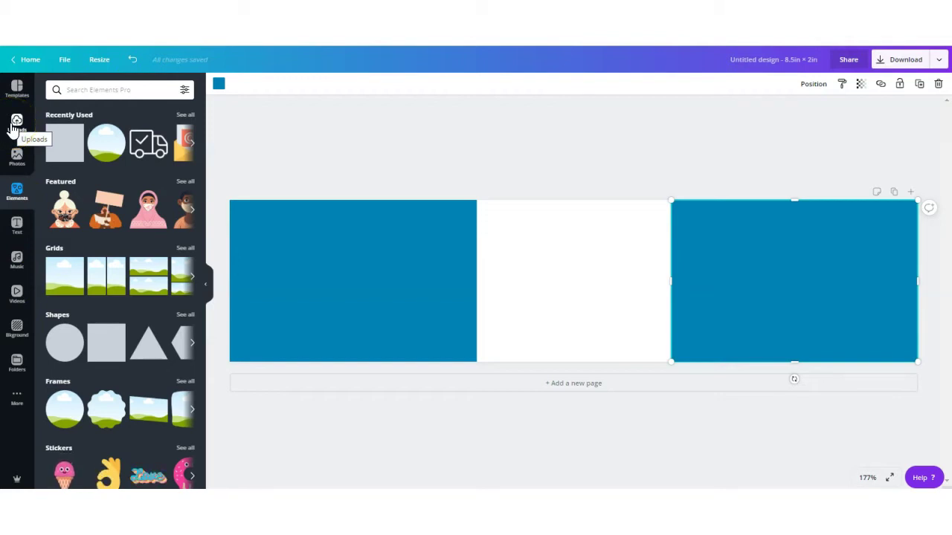
Try the yellow brand colour on the left rectangle and return it to the document's blue
left_click(358, 293)
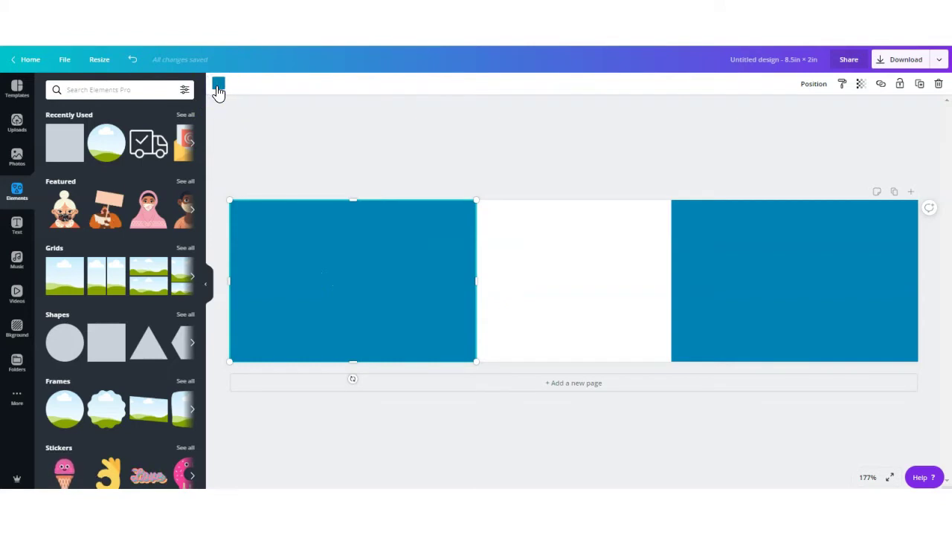
left_click(218, 89)
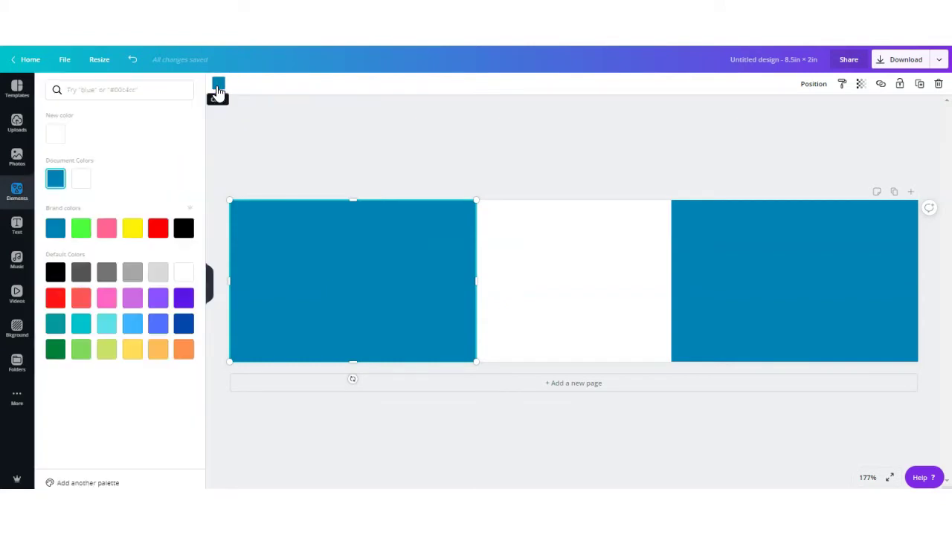
left_click(132, 228)
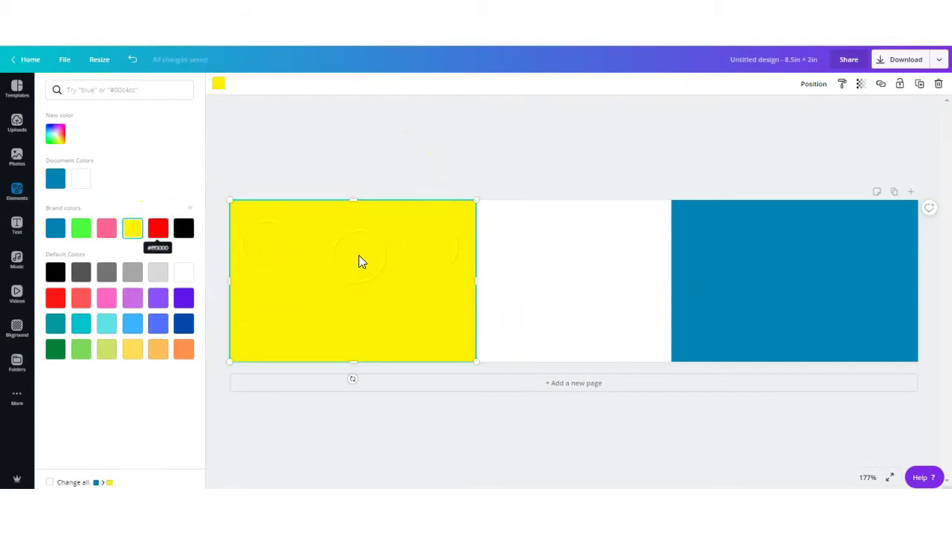
left_click(54, 182)
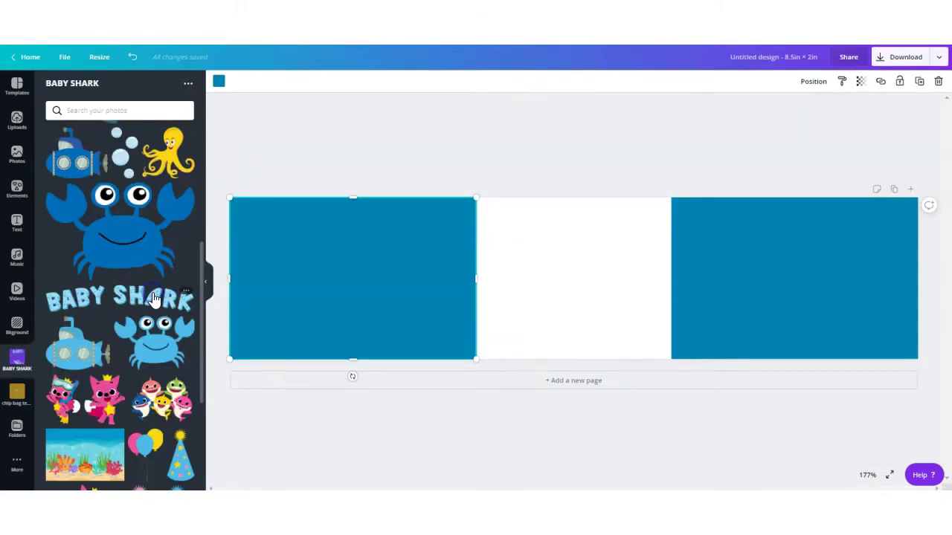
Add the light blue BABY SHARK title image and shrink it to about the width of the white middle panel
left_click(149, 294)
left_click_drag(831, 230, 548, 295)
left_click_drag(486, 293, 621, 220)
left_click_drag(682, 205, 661, 216)
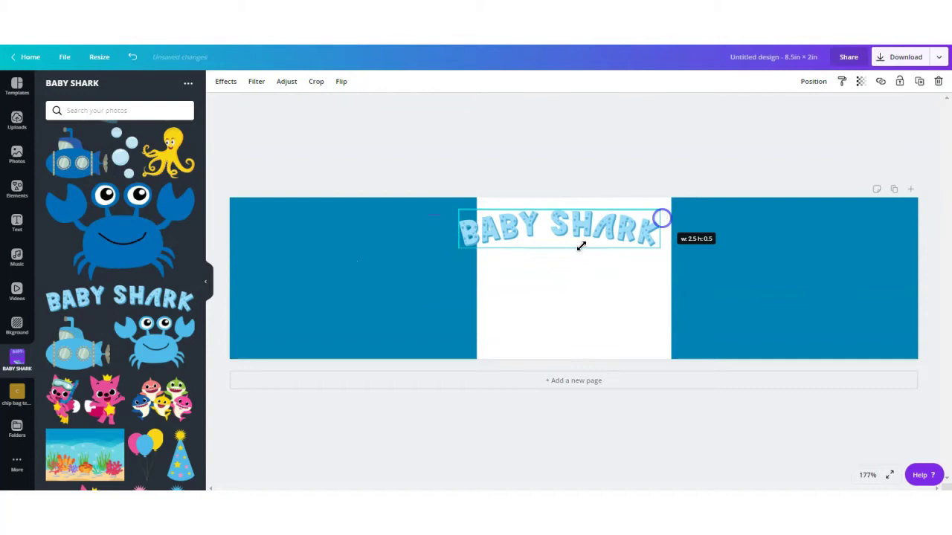
left_click_drag(593, 221, 596, 226)
left_click_drag(474, 213, 490, 214)
Centre the BABY SHARK title horizontally on the page and move it up near the middle panel's upper edge
left_click(816, 81)
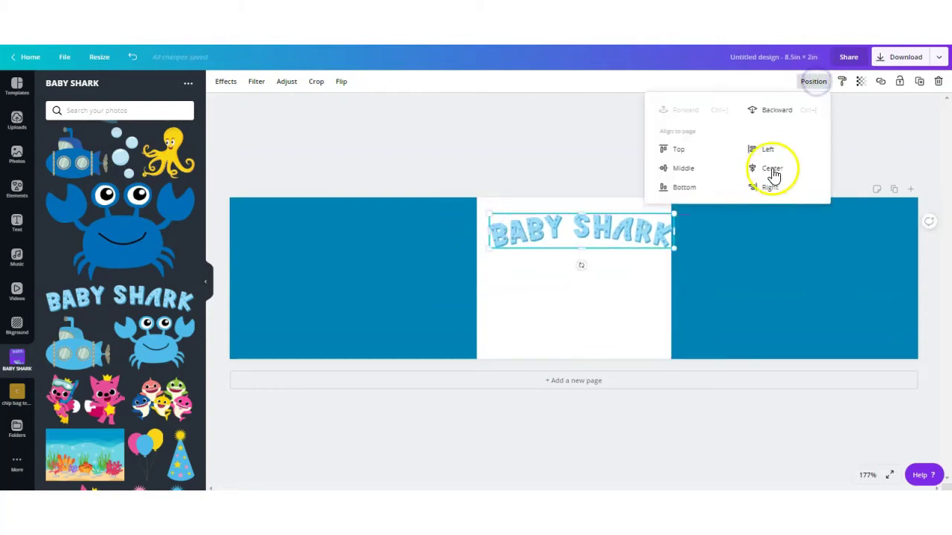
left_click(771, 167)
left_click(601, 155)
left_click_drag(582, 226, 578, 214)
Add the five-shark family image below the title in the middle panel and enlarge it slightly
left_click(161, 409)
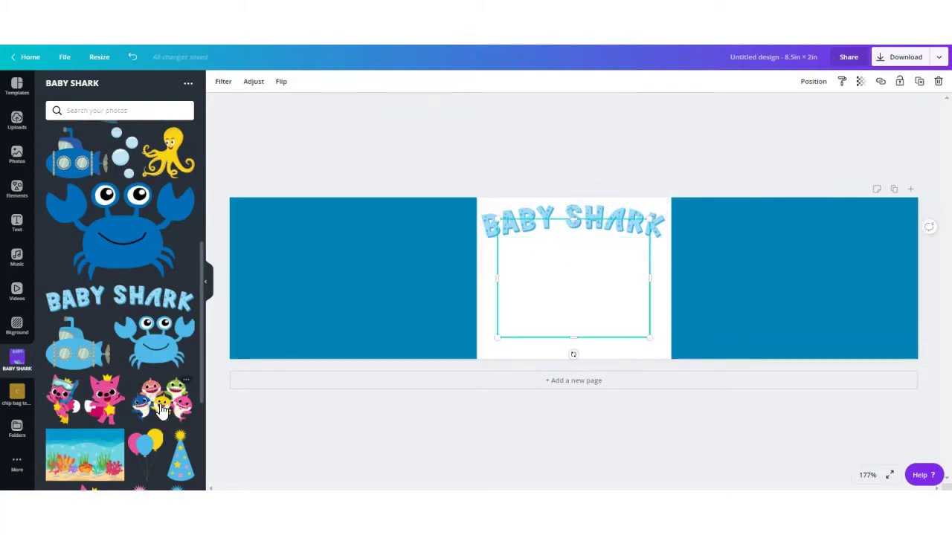
left_click_drag(587, 284, 589, 294)
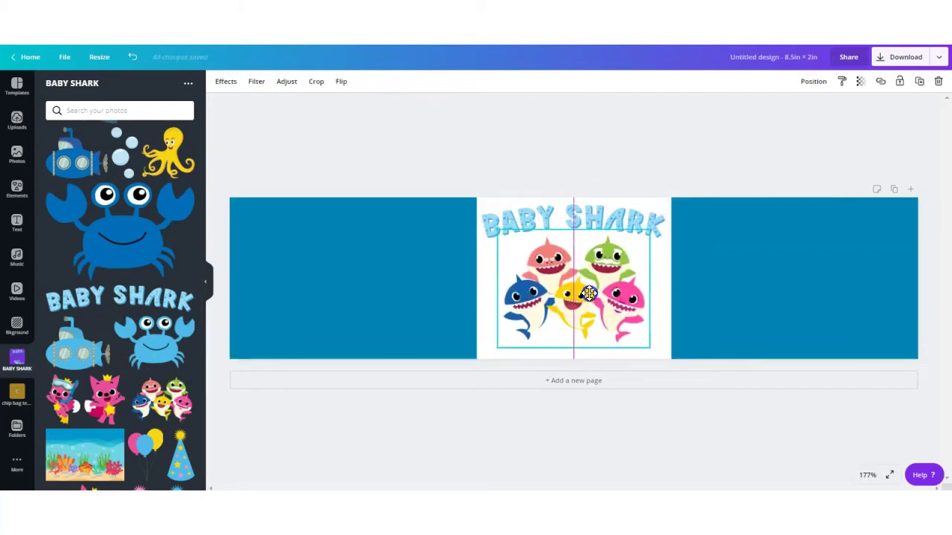
left_click_drag(496, 231, 489, 223)
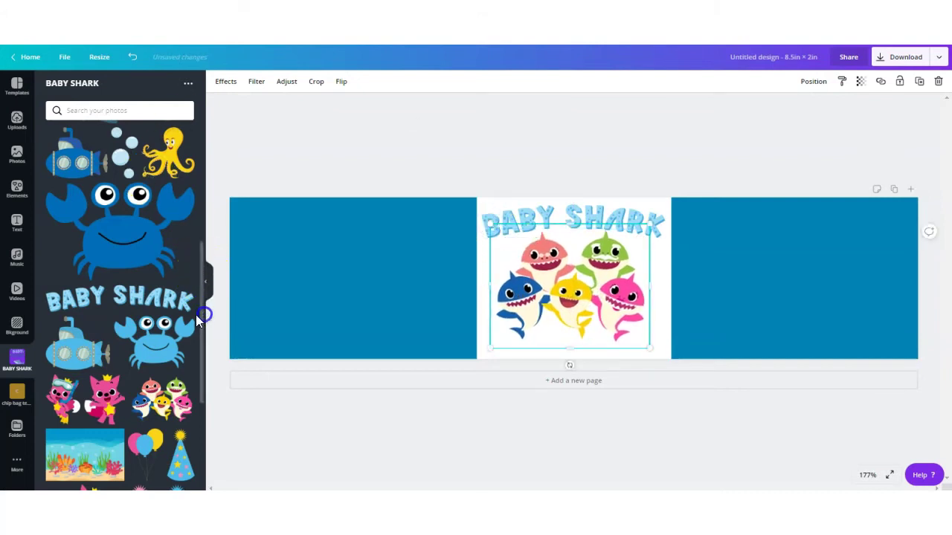
Add the coral reef background image and stretch it to fill the whole middle panel
left_click_drag(85, 440, 537, 327)
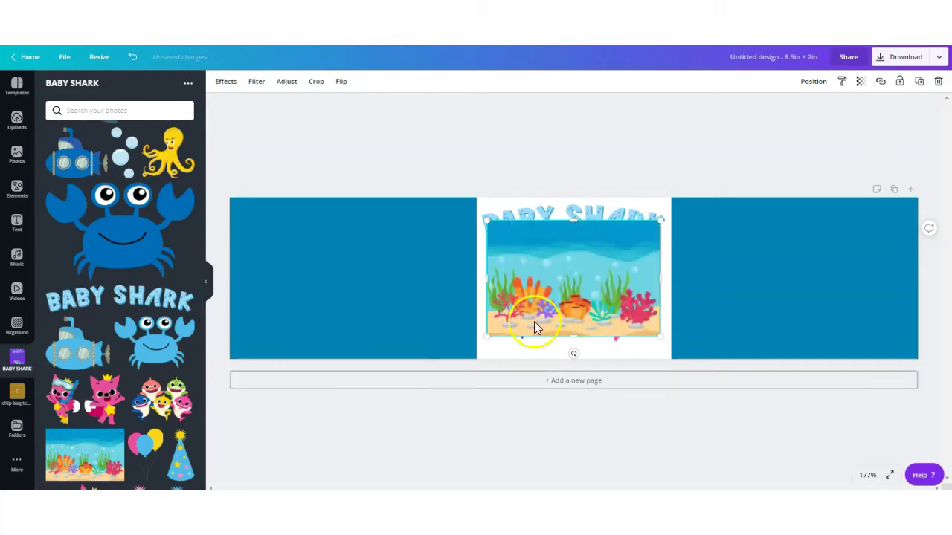
left_click_drag(571, 221, 572, 198)
left_click_drag(481, 264, 476, 264)
left_click_drag(670, 266, 670, 265)
left_click_drag(578, 348, 578, 360)
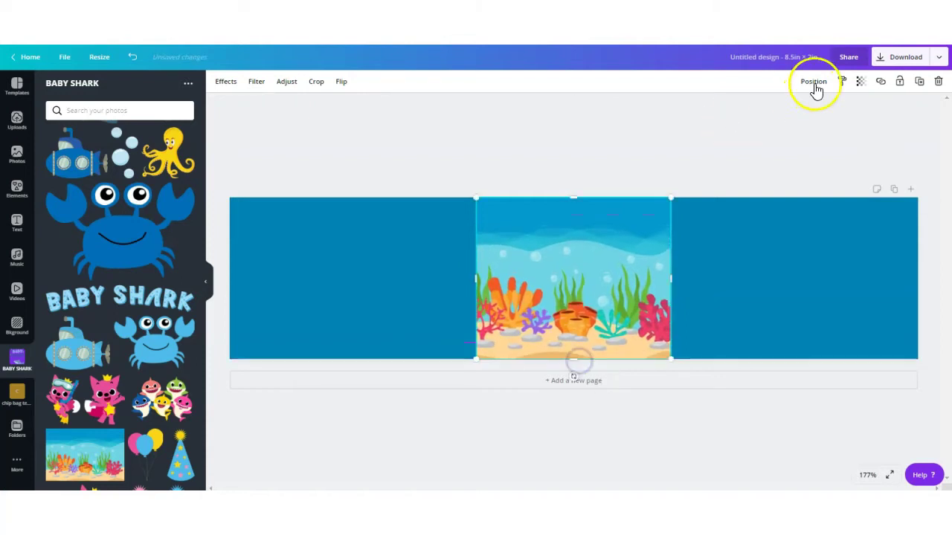
Send the coral reef image backward behind the shark family and the title
left_click(814, 83)
left_click(773, 112)
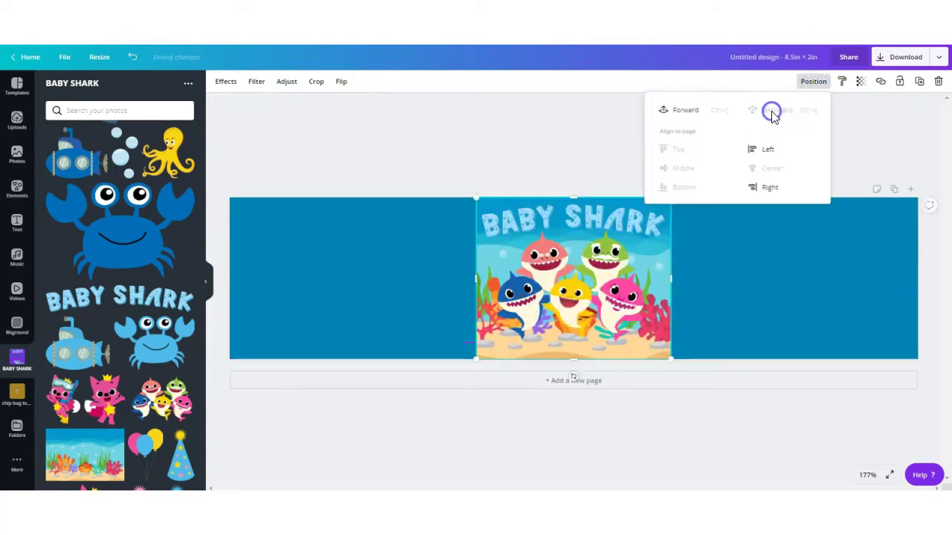
left_click(548, 136)
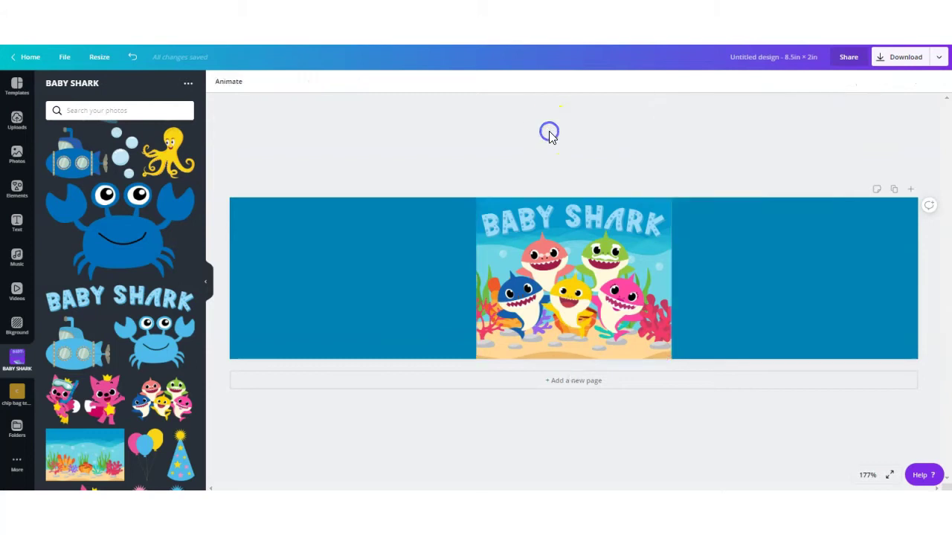
Add the dark blue crab and place it small in the middle panel's lower-right corner
left_click(147, 242)
left_click_drag(665, 217, 641, 343)
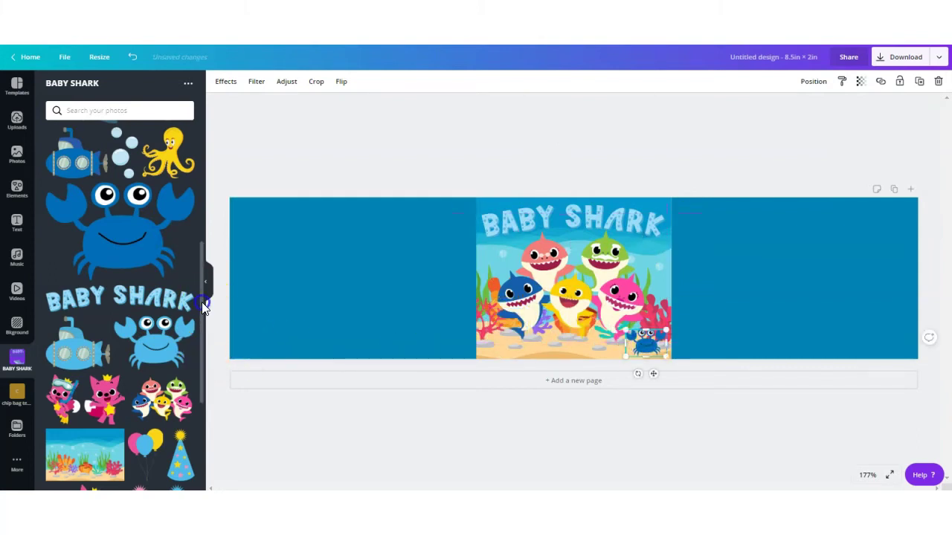
scroll(198, 283, "up", 3)
scroll(194, 252, "up", 2)
left_click_drag(199, 245, 202, 297)
Add the birthday Nutrition Facts label from the chip bag template folder and position it, enlarged, on the right blue panel
left_click(17, 394)
left_click(65, 430)
left_click_drag(570, 270, 773, 238)
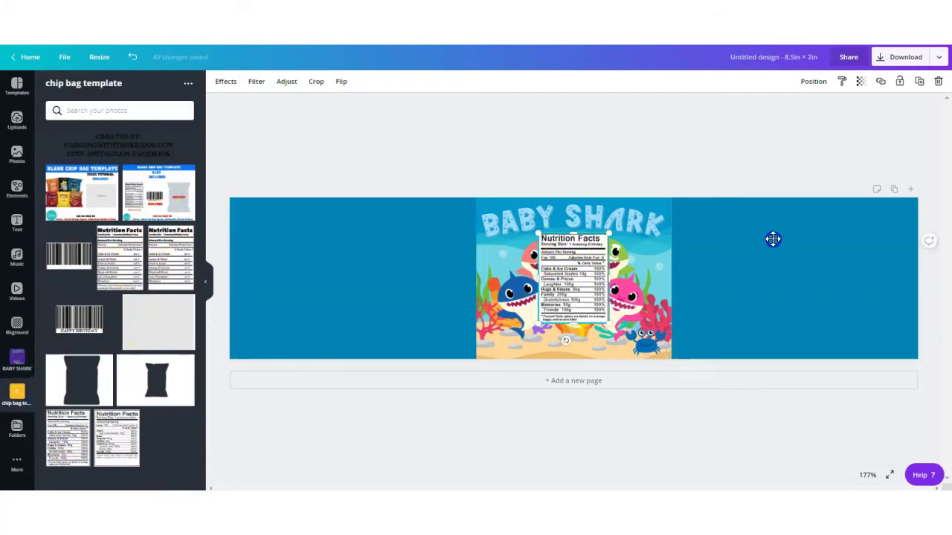
left_click_drag(749, 297, 786, 285)
Add the HAPPY BIRTHDAY barcode to the left blue panel, enlarge it and centre it in the panel
left_click_drag(79, 318, 364, 283)
left_click(408, 334)
left_click_drag(411, 335, 430, 367)
left_click_drag(364, 305, 364, 295)
Add the CREATED BY credit image, shrink it and place it below the barcode on the left panel
left_click(156, 148)
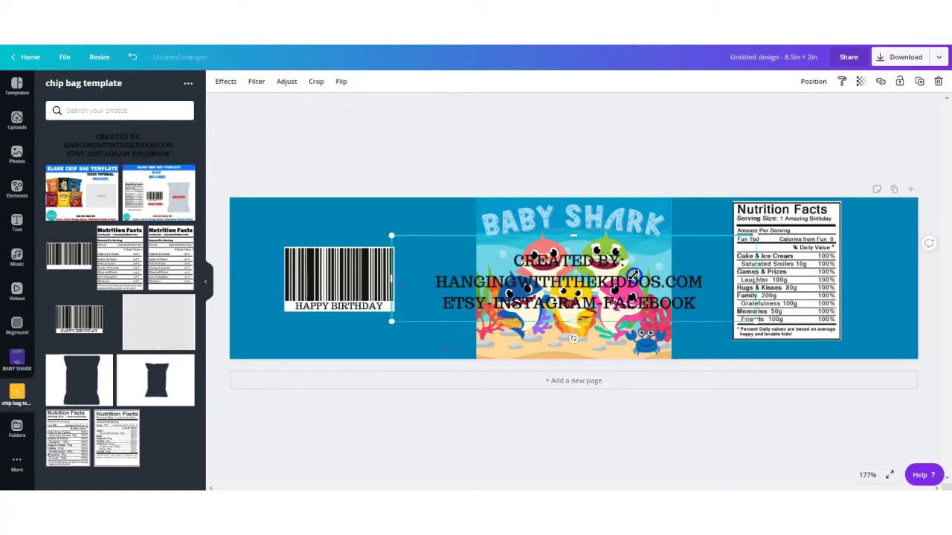
left_click_drag(633, 275, 573, 294)
left_click_drag(463, 293, 345, 330)
left_click(395, 168)
left_click(352, 155)
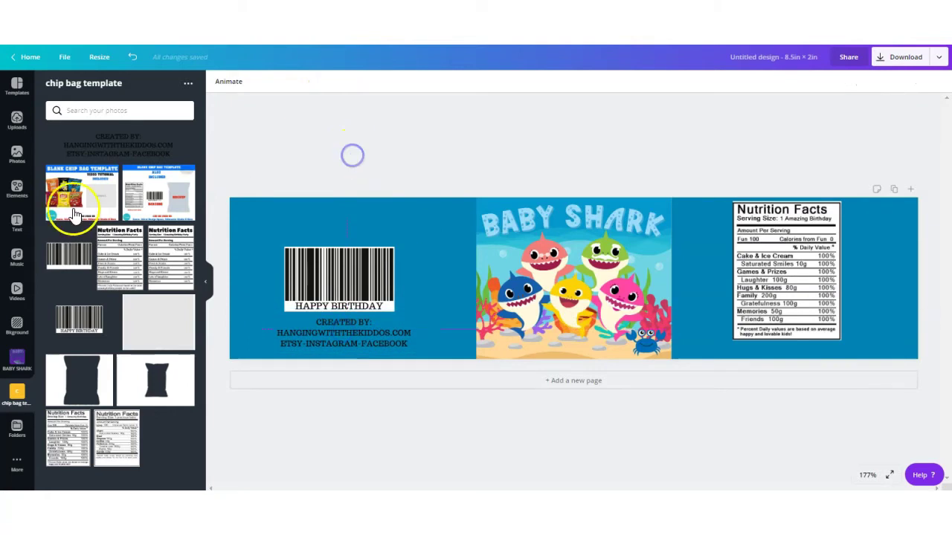
Add the school of small yellow and blue fish from the BABY SHARK folder to the left panel's upper-left corner
left_click(16, 361)
left_click_drag(202, 319, 212, 203)
left_click(156, 281)
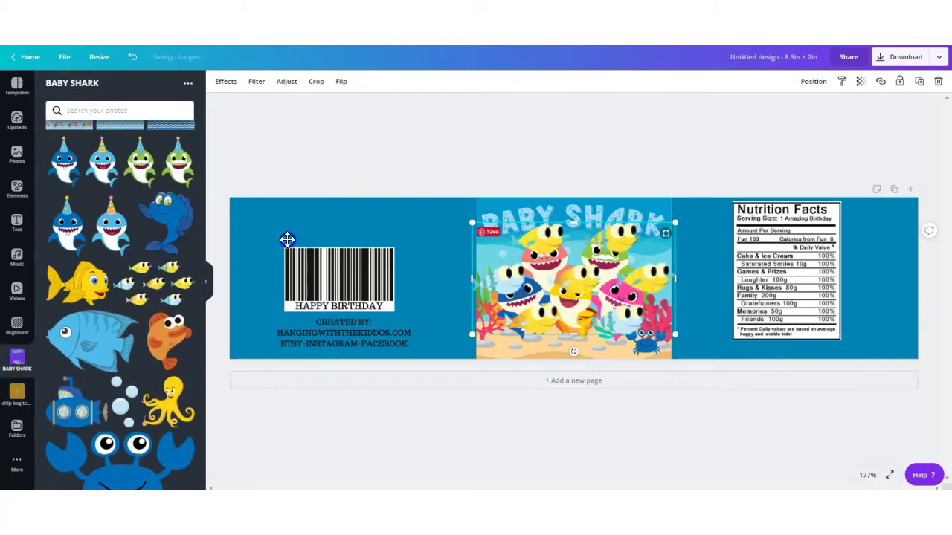
left_click_drag(287, 239, 289, 239)
left_click_drag(396, 202, 249, 236)
left_click(245, 297)
Shift the barcode and credit text to the right and adjust the size of the fish school beside them
left_click(378, 293)
left_click_drag(350, 278, 363, 273)
left_click_drag(343, 345, 357, 343)
left_click_drag(373, 256, 369, 274)
left_click(258, 237)
left_click_drag(311, 266, 325, 280)
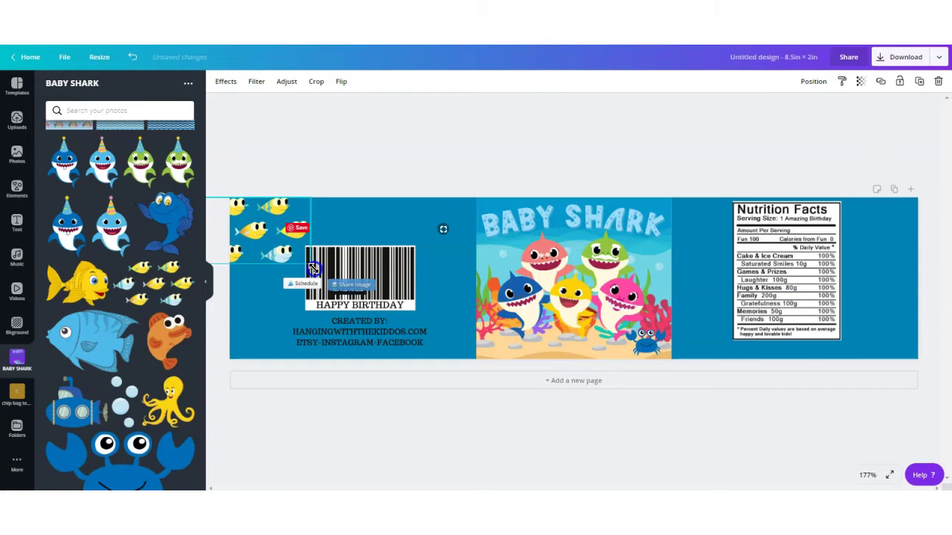
Place a duplicate of the fish school at the page's right edge beside the Nutrition Facts label and flip it
left_click(918, 81)
left_click_drag(716, 308, 889, 298)
left_click(341, 82)
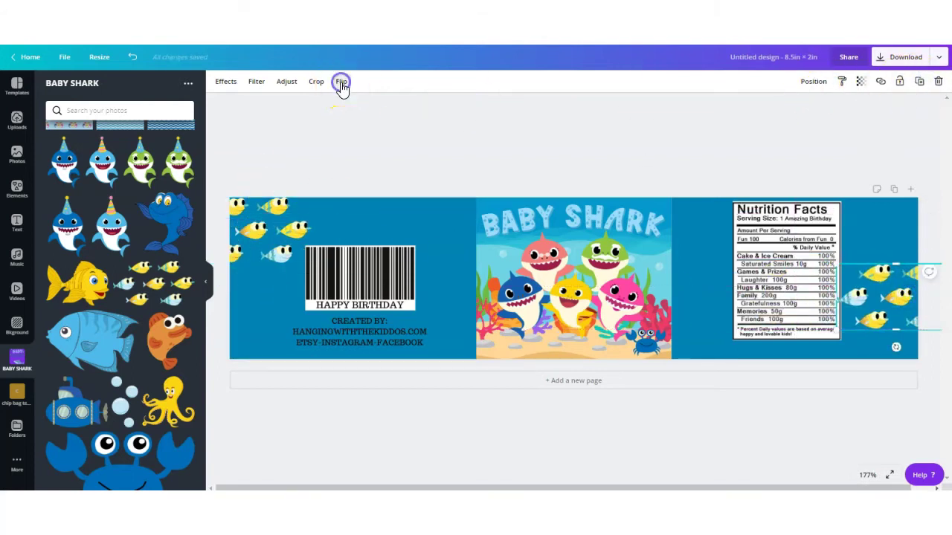
left_click(351, 100)
left_click_drag(900, 297, 900, 286)
left_click(409, 132)
Add the pink fox wearing a diving mask and size it over the right end of the barcode
left_click_drag(200, 223, 202, 338)
left_click(56, 346)
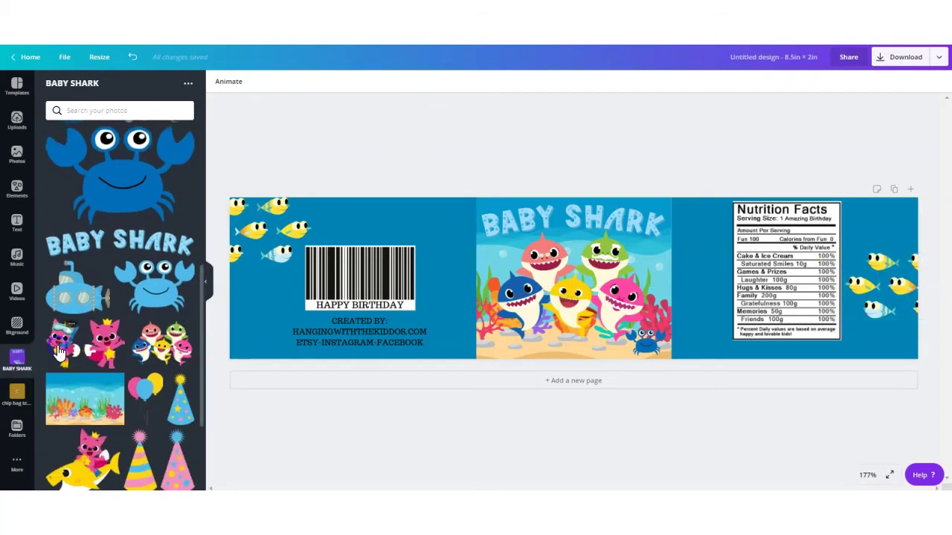
left_click_drag(565, 275, 435, 260)
left_click_drag(392, 201, 377, 186)
left_click(377, 182)
left_click(286, 482)
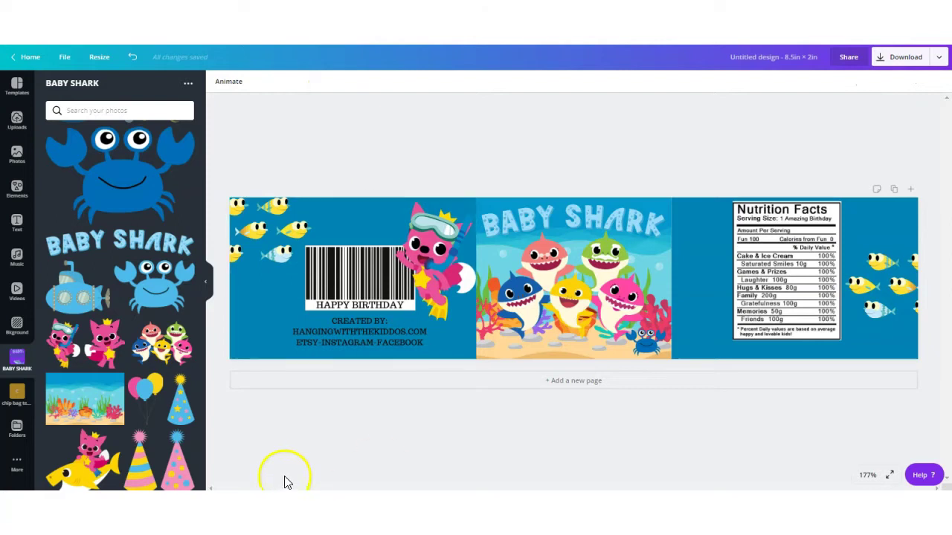
Add the orange fish, shrink it and place it overlapping the left edge of the Nutrition Facts label
scroll(202, 361, "down", 1)
scroll(204, 297, "up", 3)
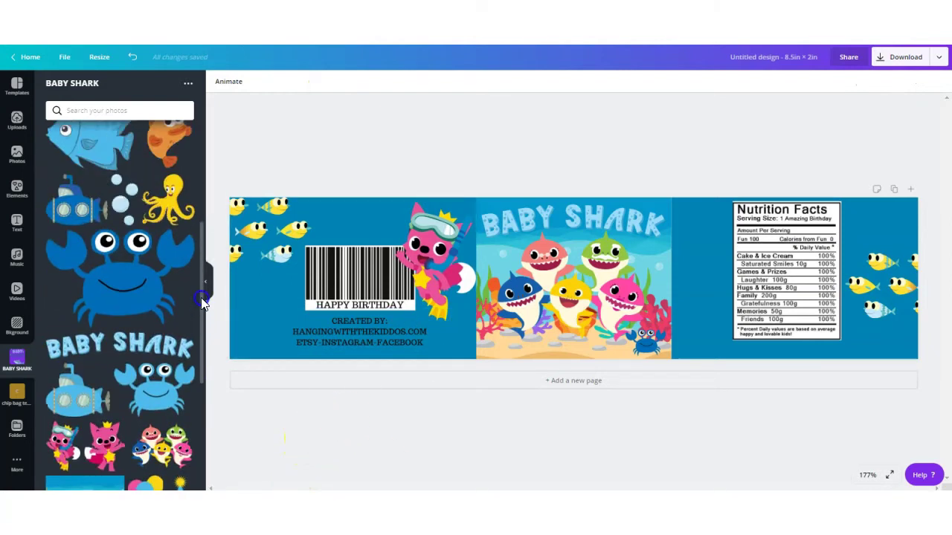
left_click_drag(168, 210, 559, 275)
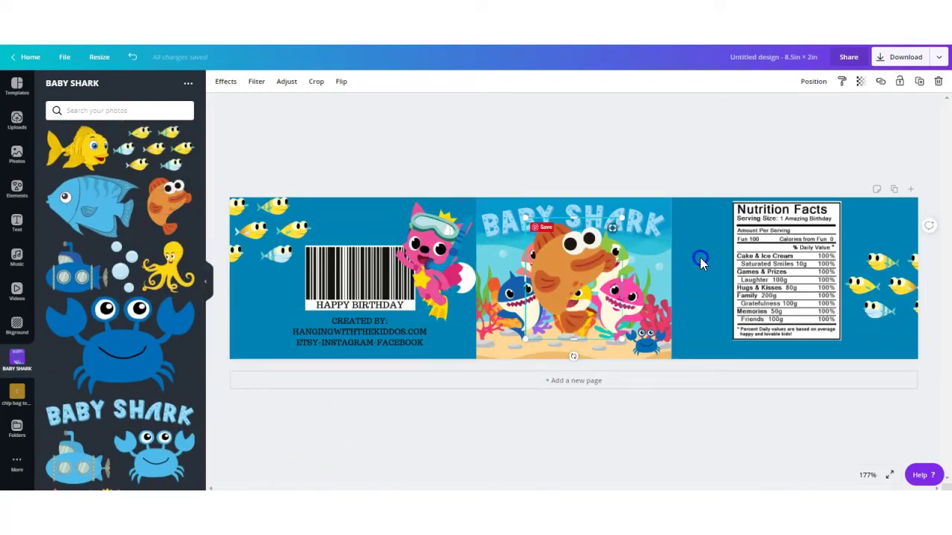
left_click_drag(700, 257, 706, 257)
left_click_drag(769, 197, 725, 232)
left_click_drag(702, 274, 699, 260)
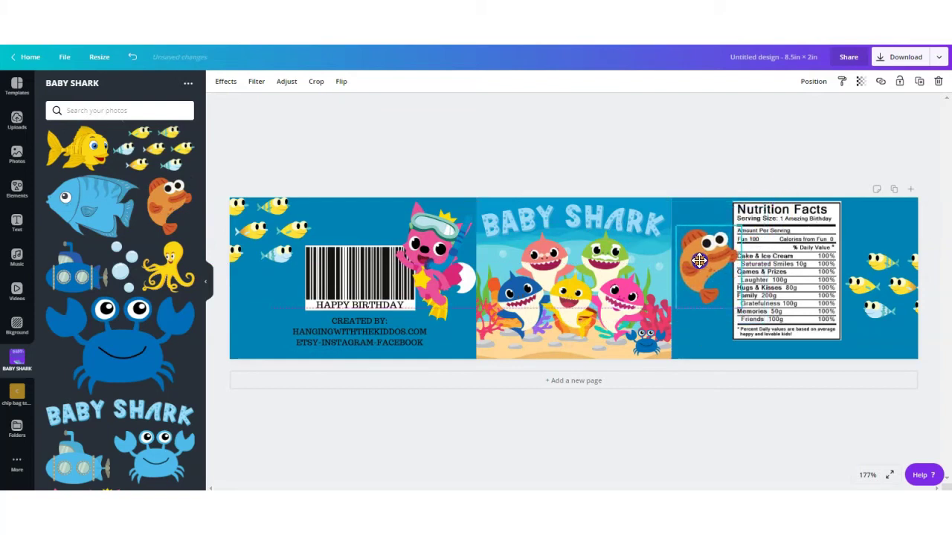
left_click(688, 161)
left_click(587, 118)
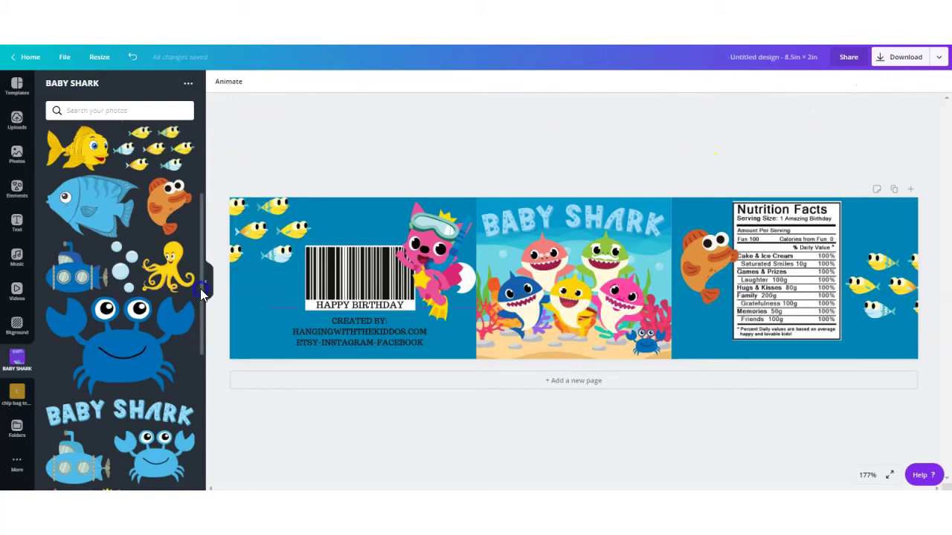
Add the dark blue wave pattern image and move the left panel's credit text, barcode and pink fox lower
scroll(201, 294, "up", 5)
left_click(168, 153)
left_click_drag(350, 336, 357, 365)
left_click(362, 270, "shift")
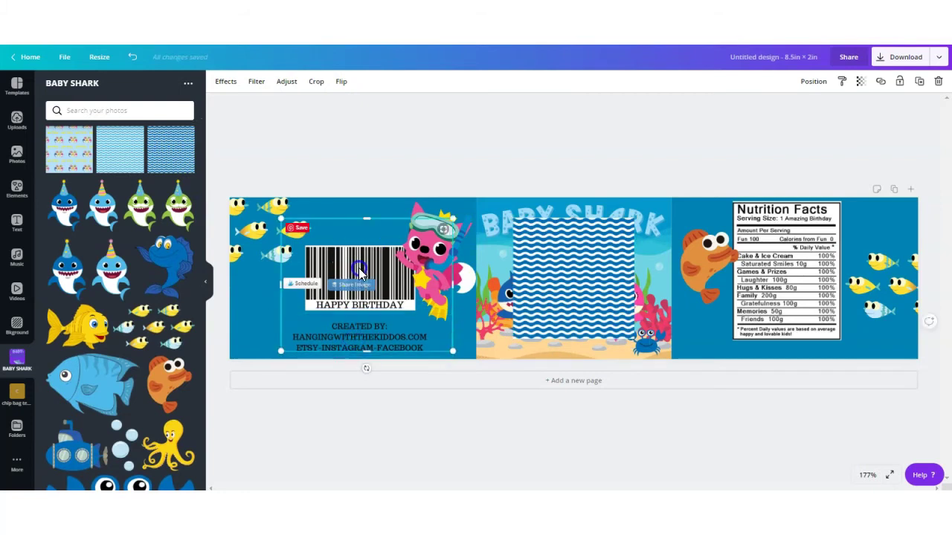
left_click_drag(361, 274, 361, 291)
left_click_drag(439, 218, 443, 278)
Position the wave pattern as a strip along the left panel's upper edge and move the fish school below it
left_click_drag(595, 245, 429, 131)
left_click_drag(257, 216, 257, 264)
left_click_drag(381, 212, 473, 218)
Duplicate the wave strip and place the copy so the waves span the left panel's full upper edge
left_click(919, 81)
left_click(307, 209)
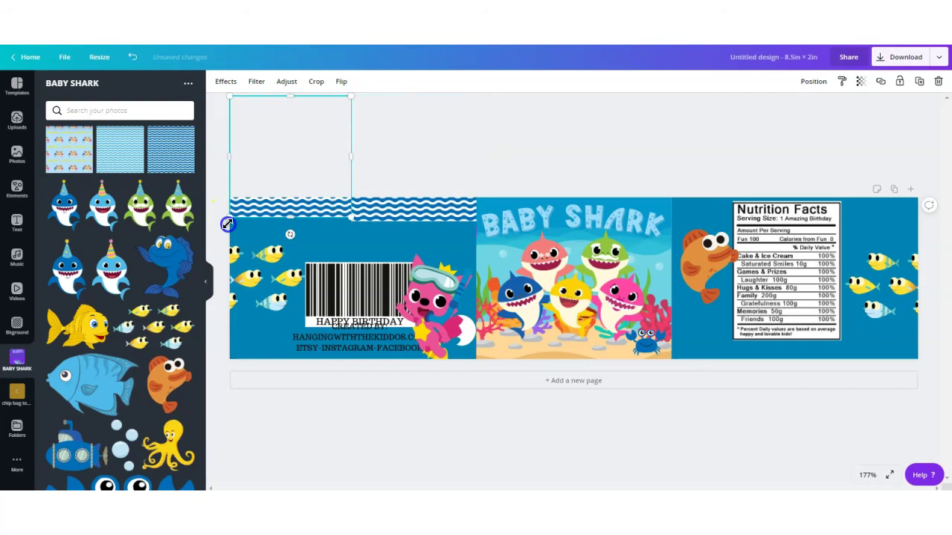
left_click(433, 169)
Move the fish school, barcode, pink fox and credit text up just beneath the left panel's wave strip
left_click_drag(252, 288, 252, 268)
left_click_drag(362, 289, 360, 255)
left_click(446, 355)
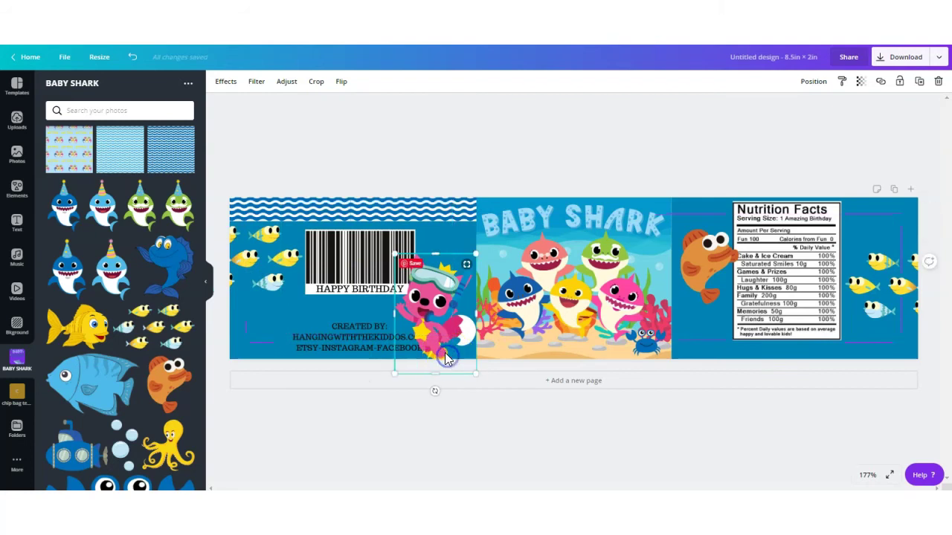
left_click_drag(438, 297, 437, 265)
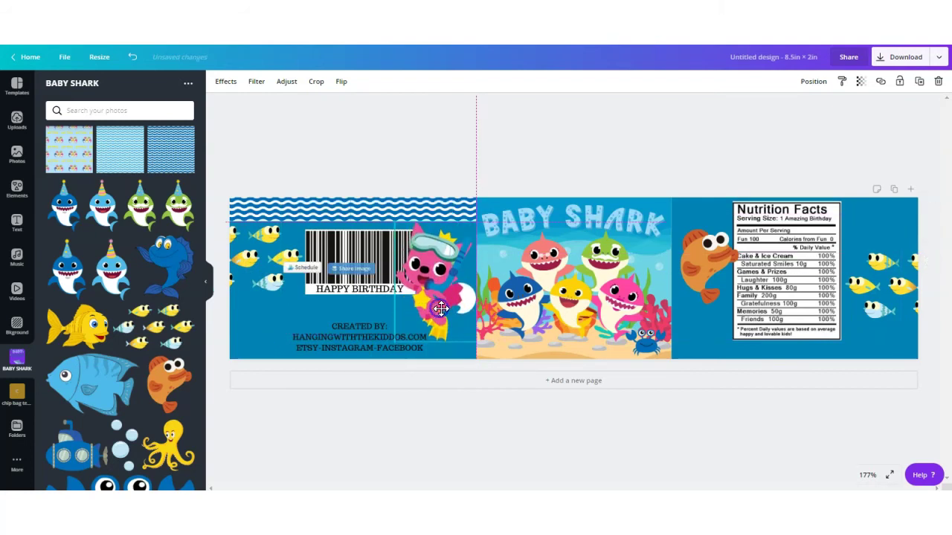
left_click_drag(346, 333, 346, 312)
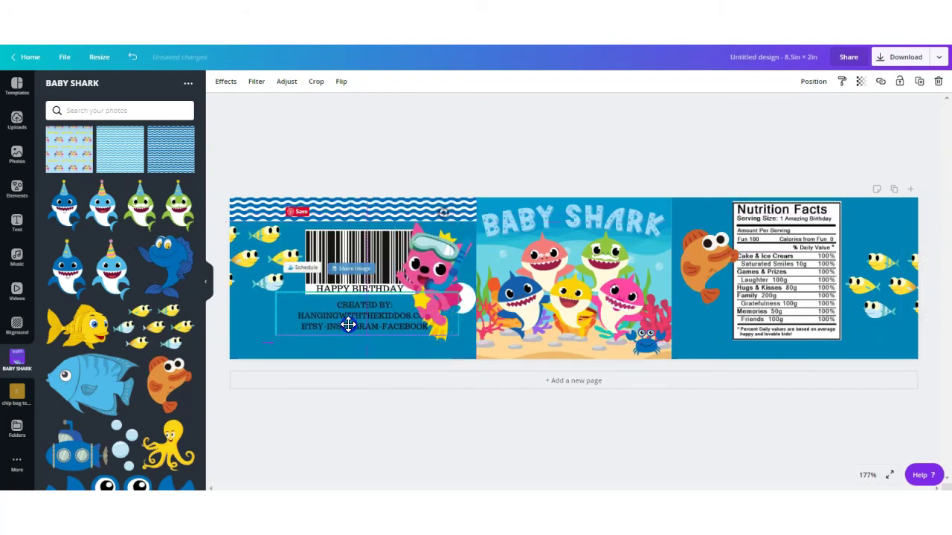
Duplicate the wave strip twice and line the copies up along the left panel's lower edge
left_click(273, 202)
left_click(919, 81)
left_click_drag(325, 212, 313, 436)
left_click(919, 81)
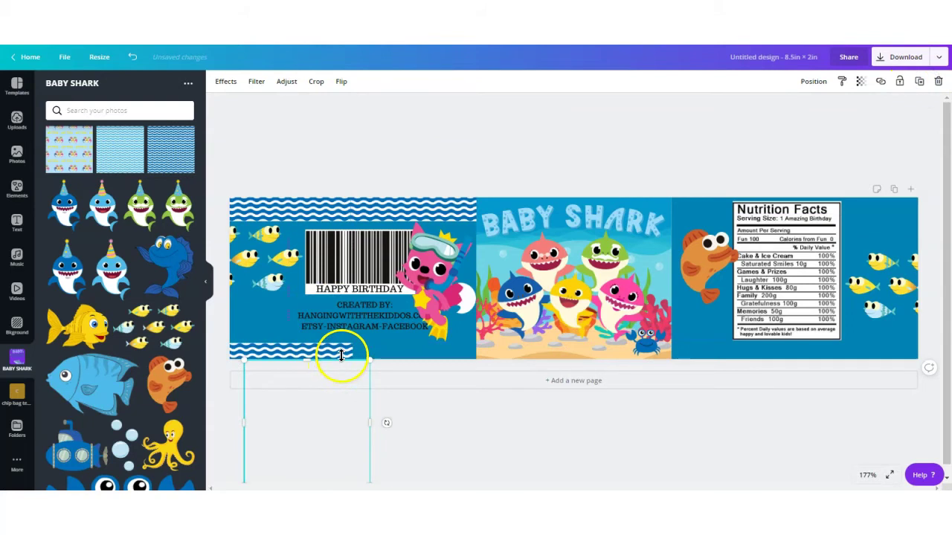
left_click_drag(310, 342, 450, 350)
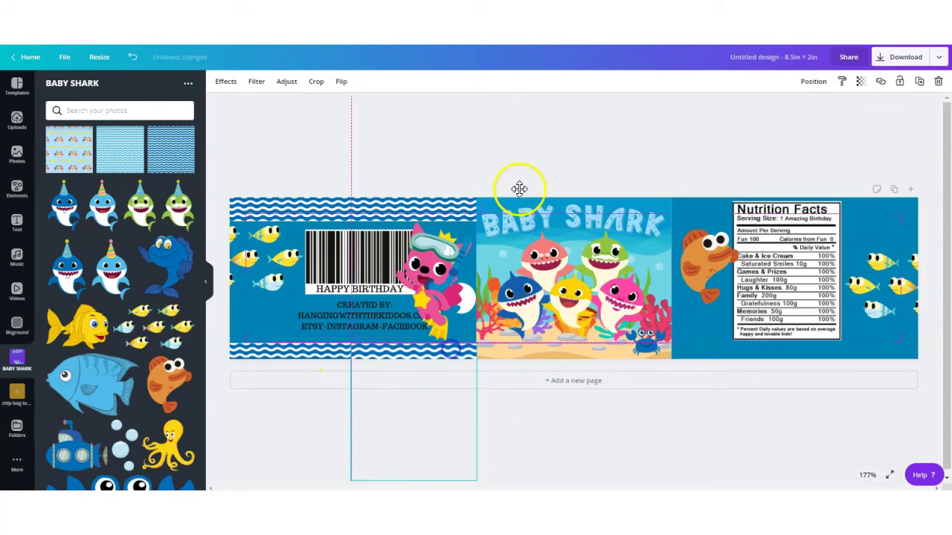
left_click(540, 164)
Shrink the pink fox so it fits between the barcode and the center panel
left_click(447, 284)
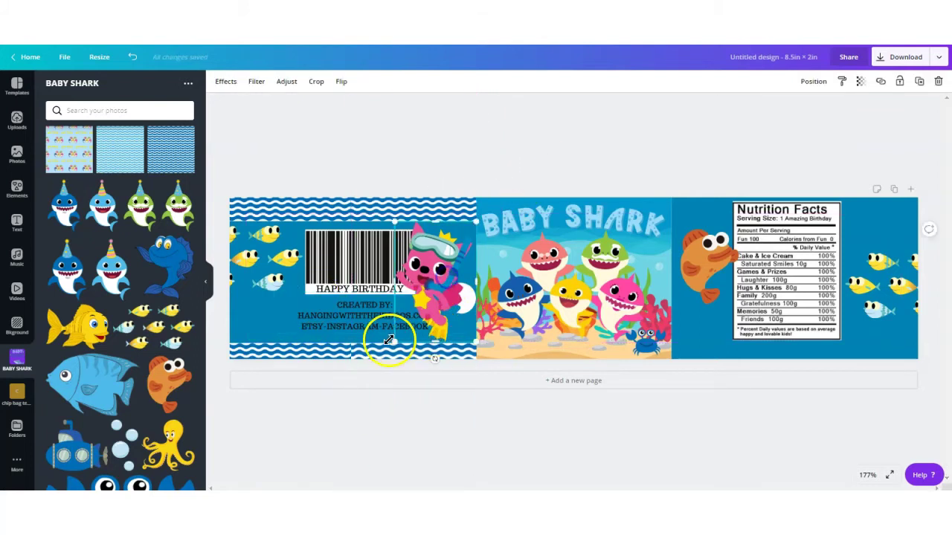
left_click_drag(408, 315, 415, 313)
left_click(440, 174)
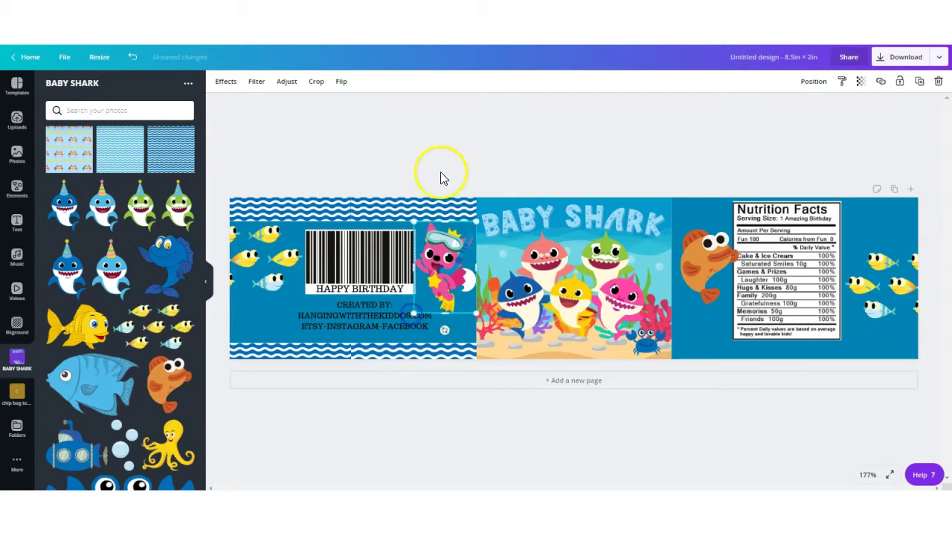
Shrink the Nutrition Facts label and position it between the orange fish and the right panel's fish school
left_click(817, 241)
left_click_drag(832, 224, 821, 239)
left_click_drag(790, 273, 814, 261)
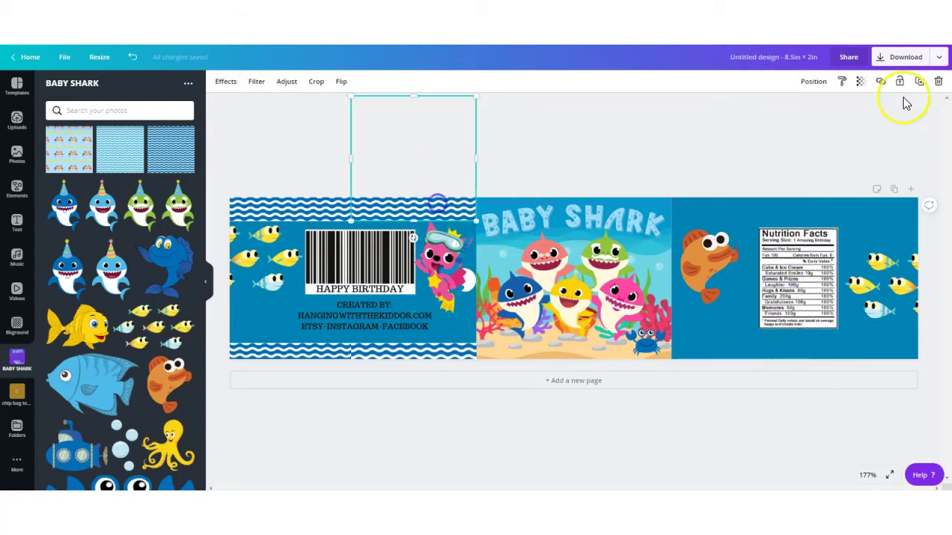
Duplicate the wave strip and place copies side by side across the right panel's upper edge
left_click(920, 82)
left_click_drag(638, 201, 867, 191)
left_click(920, 81)
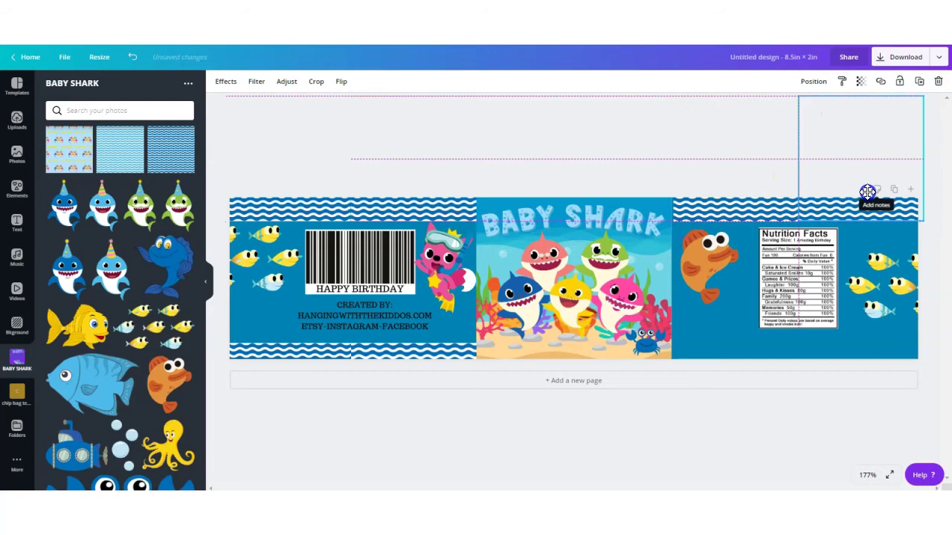
Duplicate the wave strips and place the copies side by side along the right panel's lower edge
left_click(752, 200)
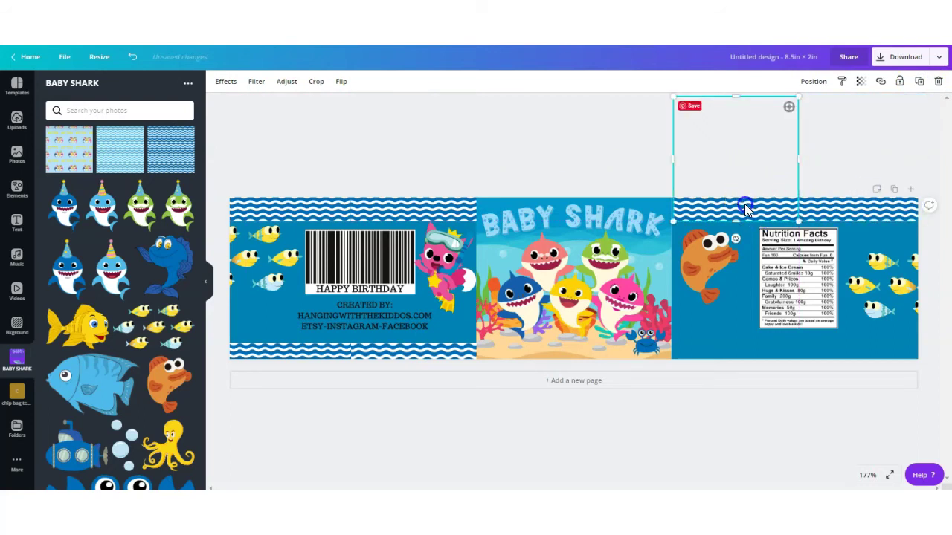
left_click(866, 214, "shift")
left_click_drag(867, 213, 731, 430)
left_click(920, 82)
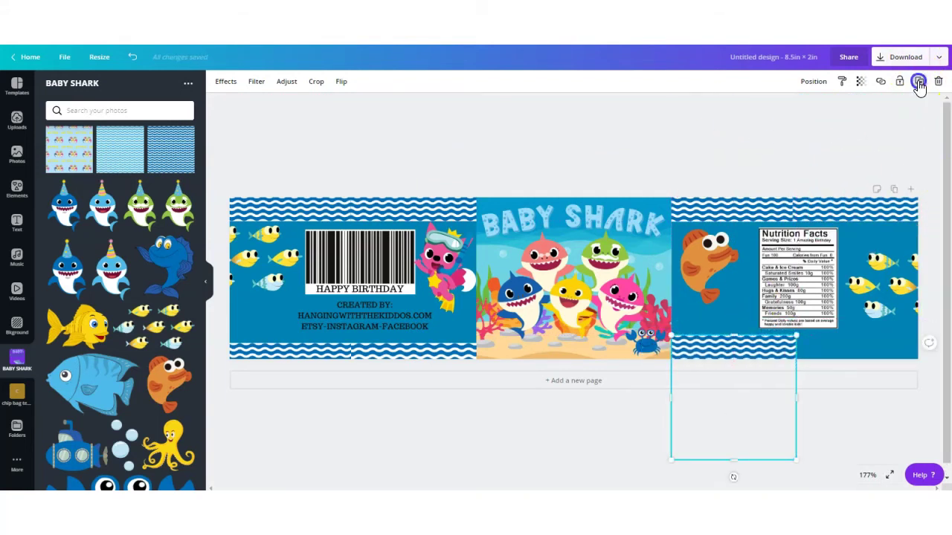
left_click(882, 379)
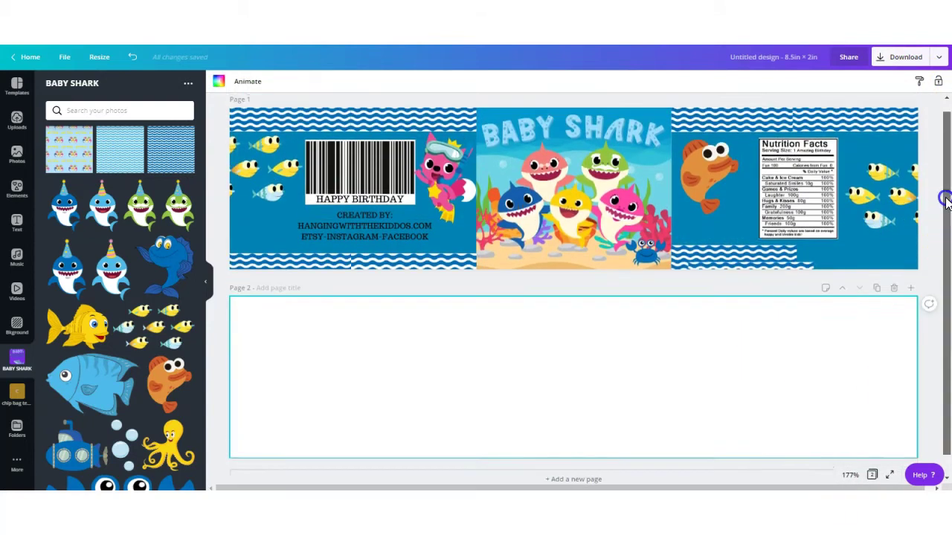
left_click_drag(946, 201, 946, 194)
left_click_drag(756, 260, 773, 277)
left_click_drag(846, 262, 875, 258)
left_click_drag(949, 249, 945, 213)
Move the orange fish slightly lower and closer to the Nutrition Facts label, and adjust the neighboring fish school's position
left_click_drag(704, 178, 715, 194)
left_click_drag(887, 199, 887, 197)
left_click(895, 300)
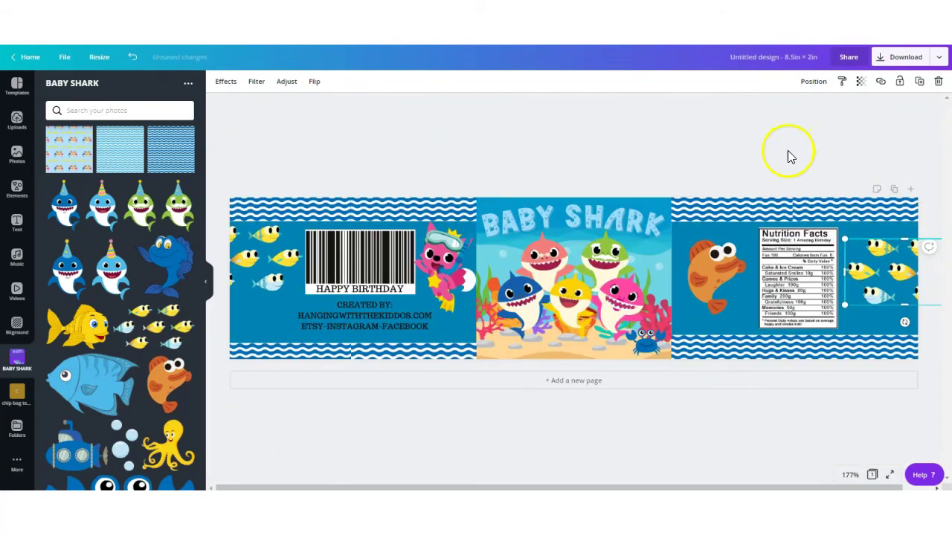
left_click(789, 156)
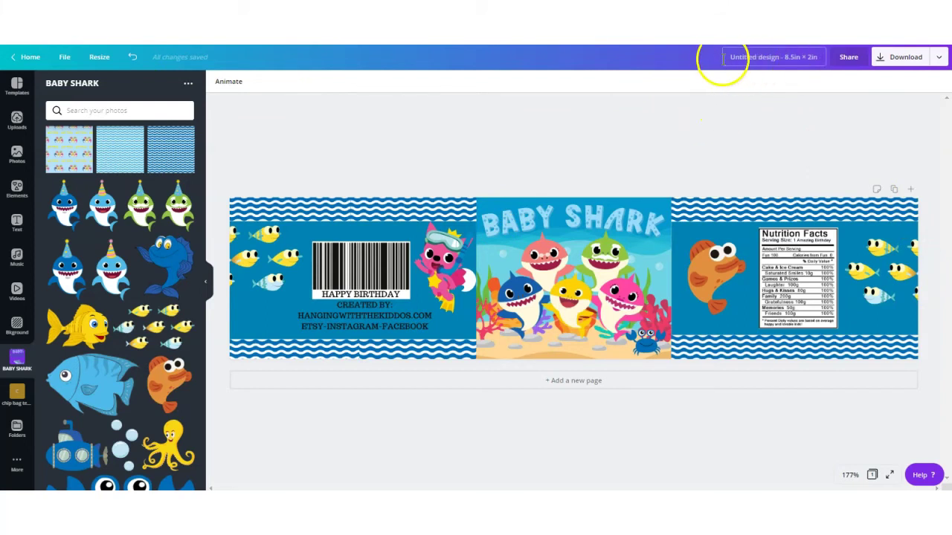
Title the design BABY SHARK WATER and download it as a PNG
left_click(778, 59)
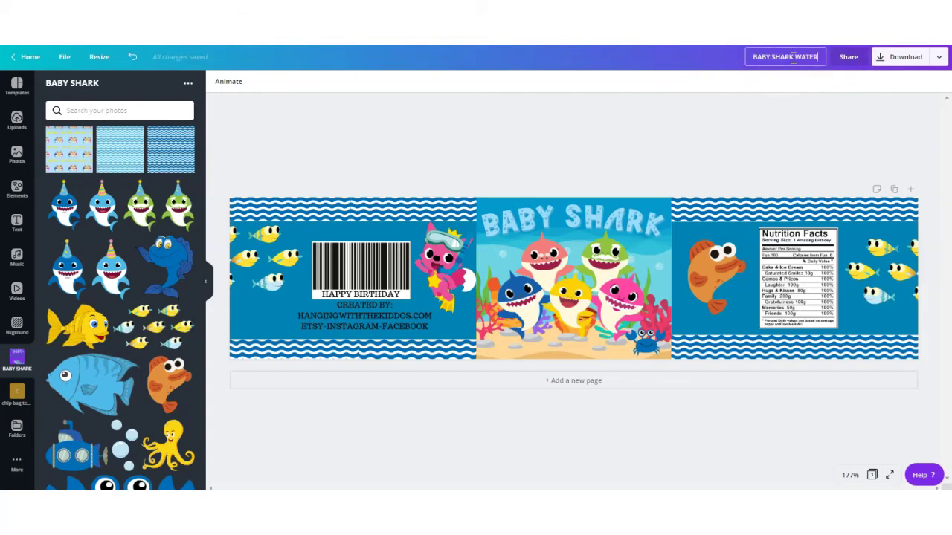
left_click(893, 64)
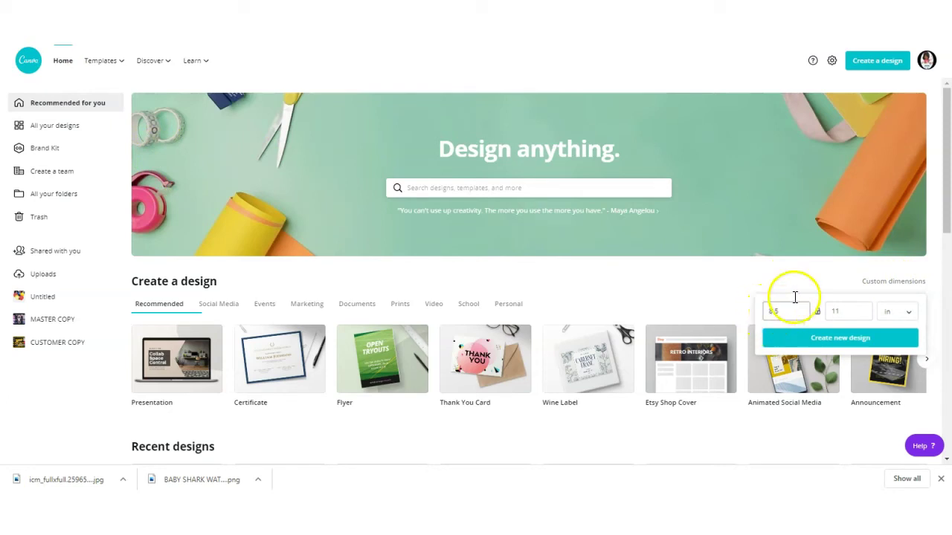
Create a new blank design with custom dimensions of 8.5 × 11 in
left_click(844, 312)
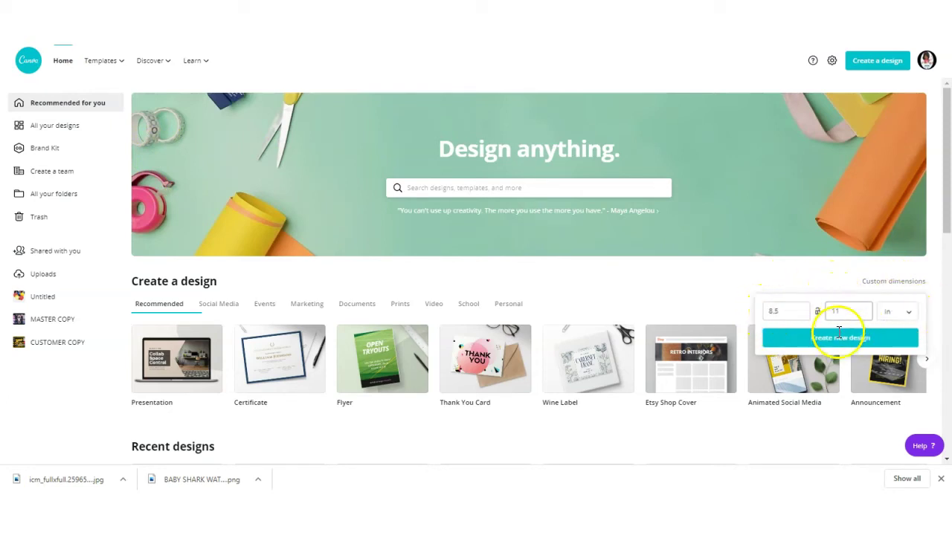
left_click(835, 339)
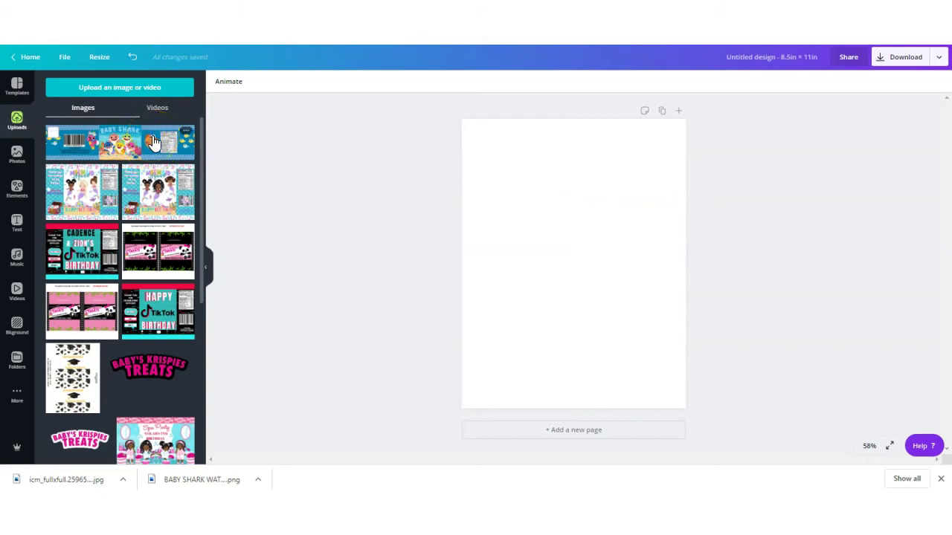
Add the uploaded Baby Shark label image, enlarge it to the full page width and move it near the page's upper edge
left_click(99, 143)
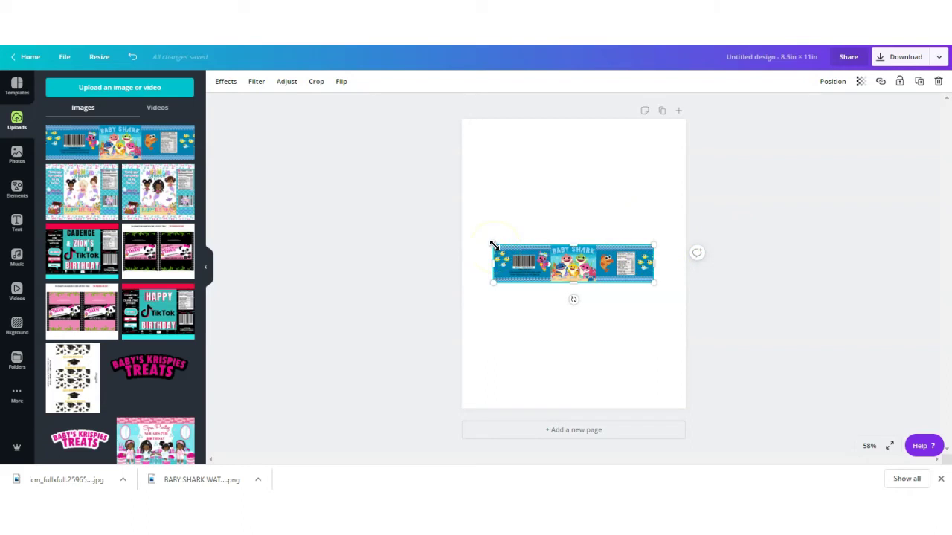
left_click_drag(484, 240, 462, 238)
left_click_drag(654, 282, 687, 291)
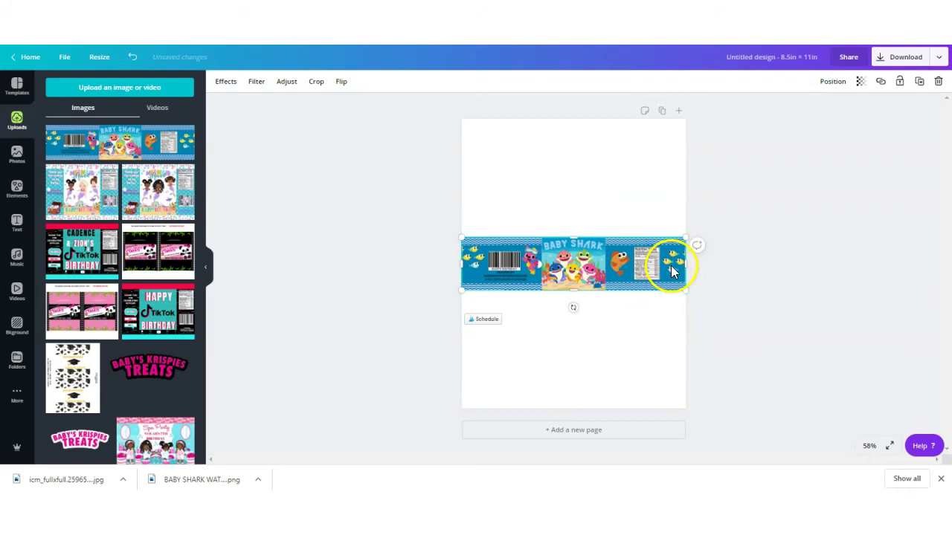
left_click_drag(591, 236, 591, 151)
left_click(557, 156)
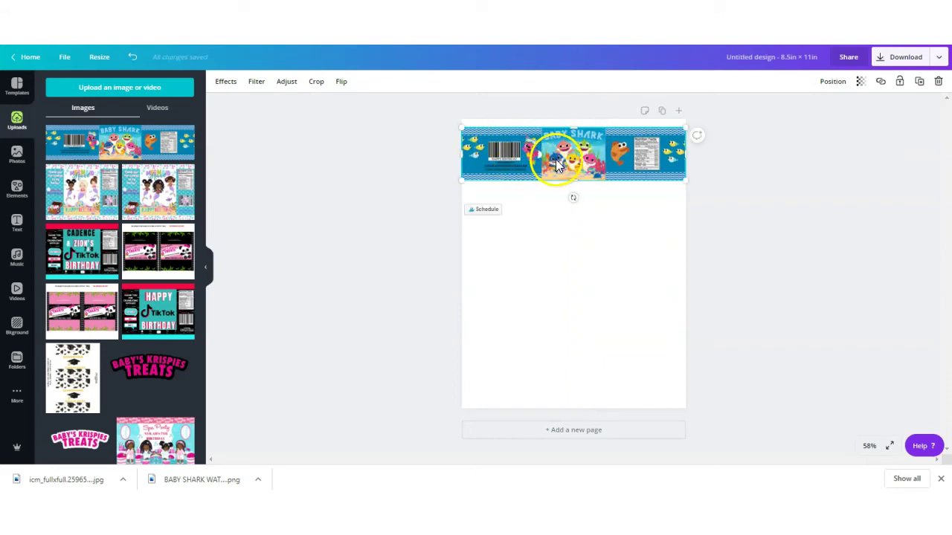
left_click(833, 82)
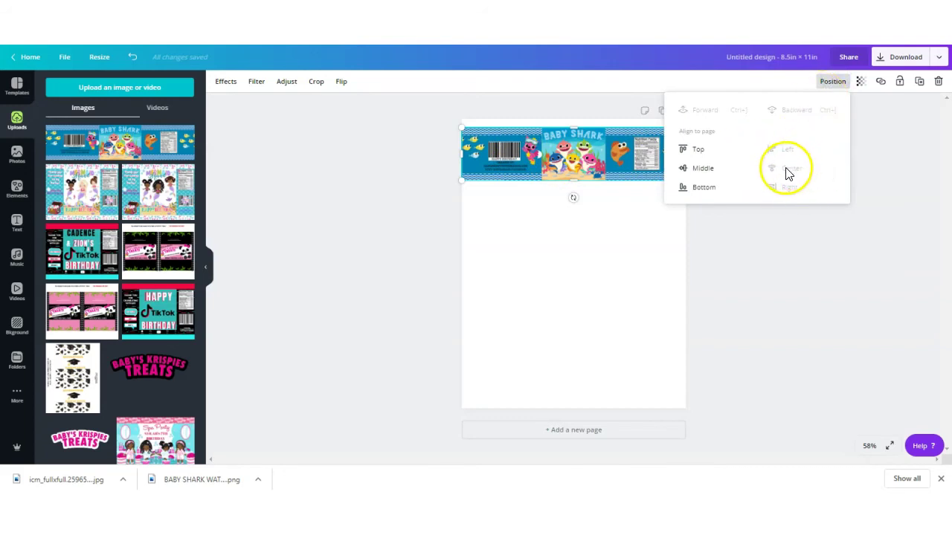
left_click(775, 276)
Duplicate the label four times and stack the five labels evenly down the page with small gaps between them
left_click(611, 143)
left_click(920, 82)
left_click_drag(603, 181, 595, 385)
left_click(919, 82)
left_click(919, 82)
left_click(919, 82)
left_click(807, 187)
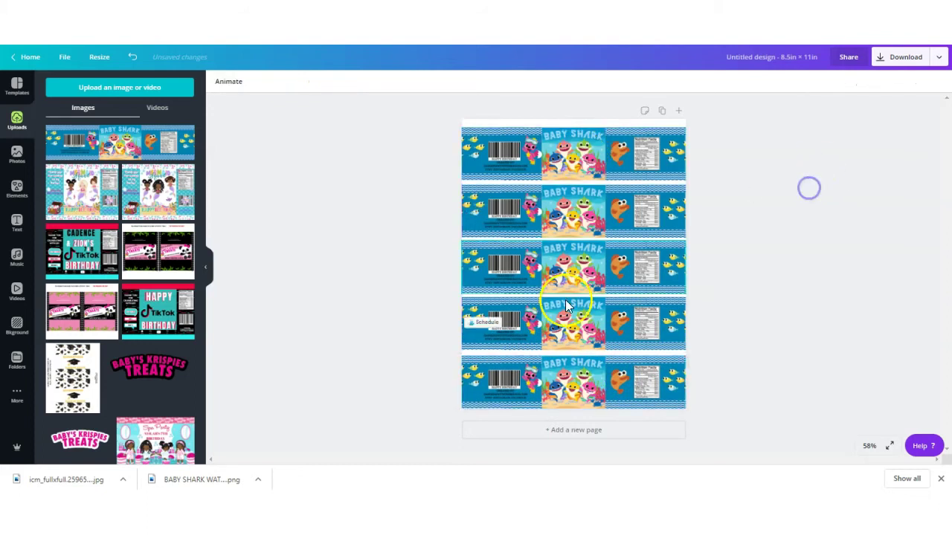
Title the design BABY SHARK WATER BOTTLE PDF and download it as PDF Print without crop marks and bleed
type("BA")
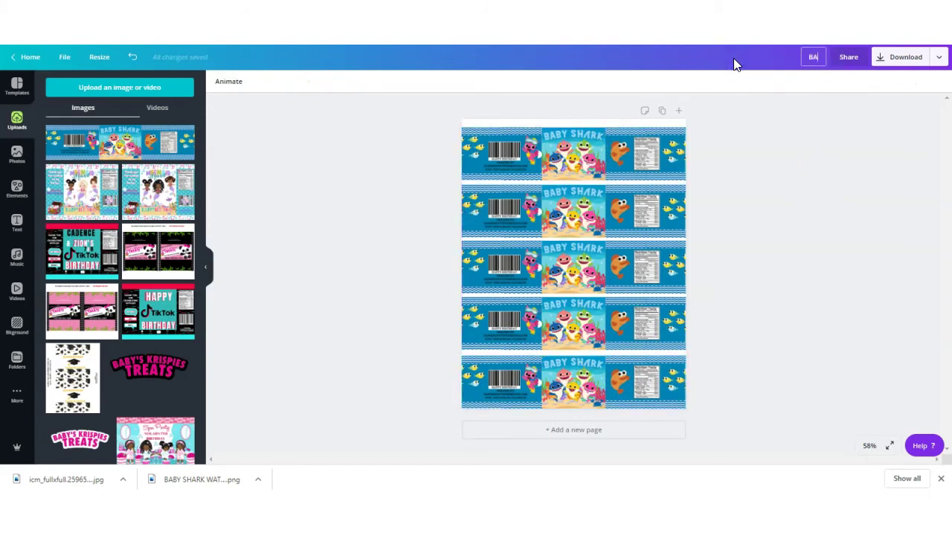
type("BY SHARK WATER BOTTLE PDF")
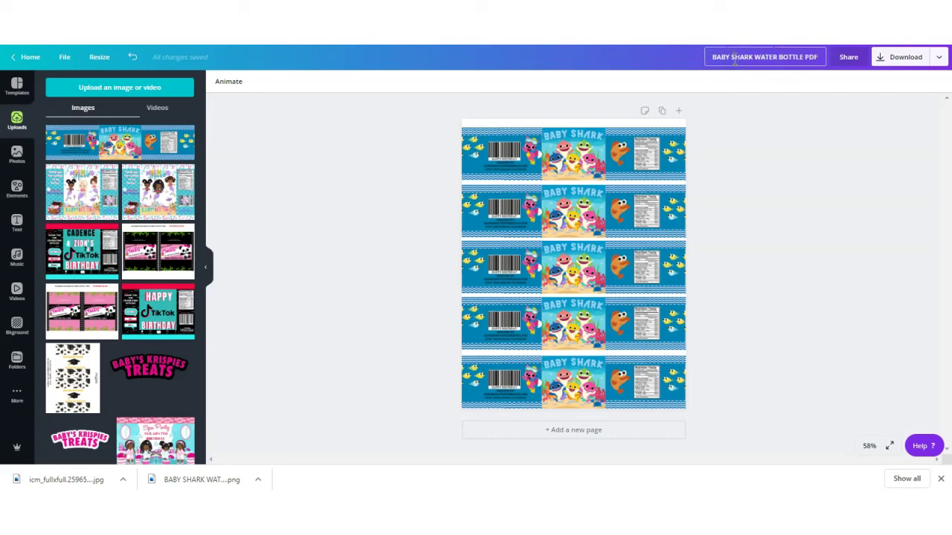
left_click(894, 61)
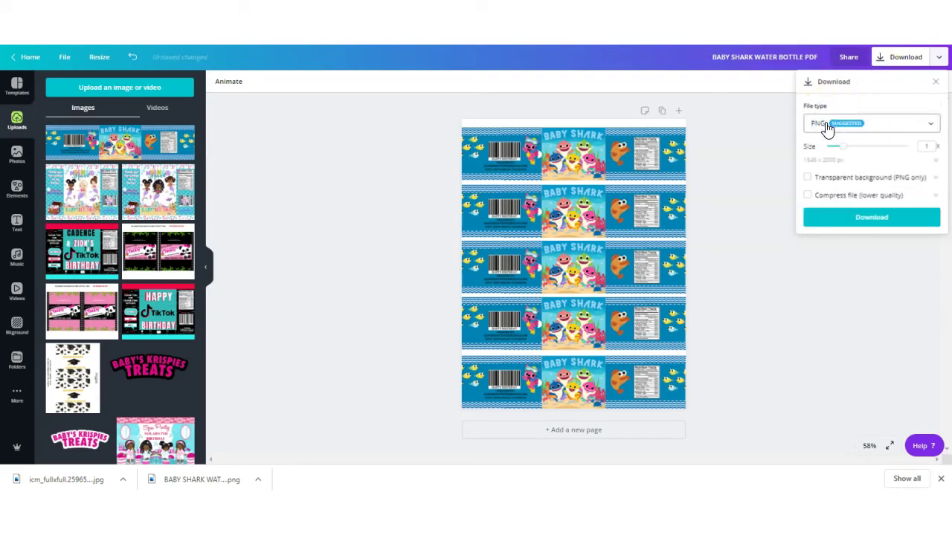
left_click(825, 125)
left_click(823, 203)
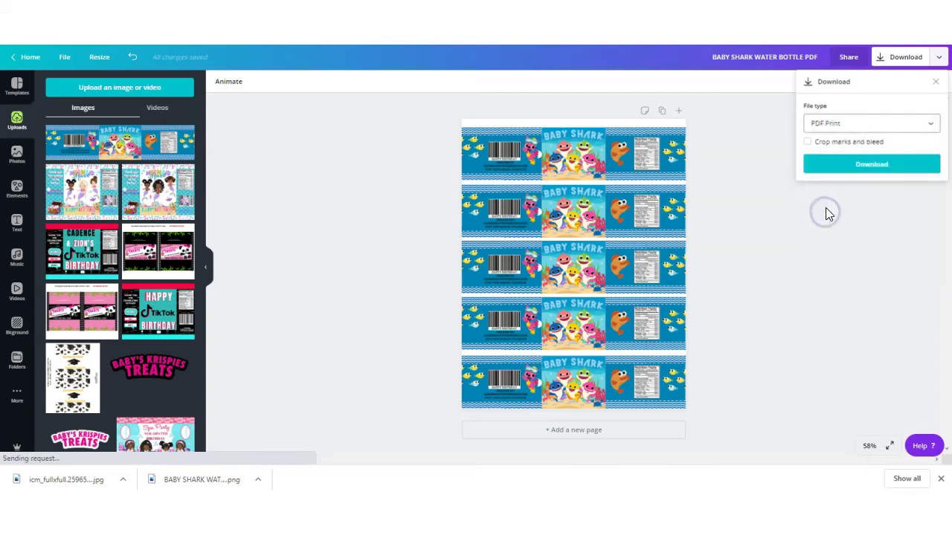
left_click(857, 165)
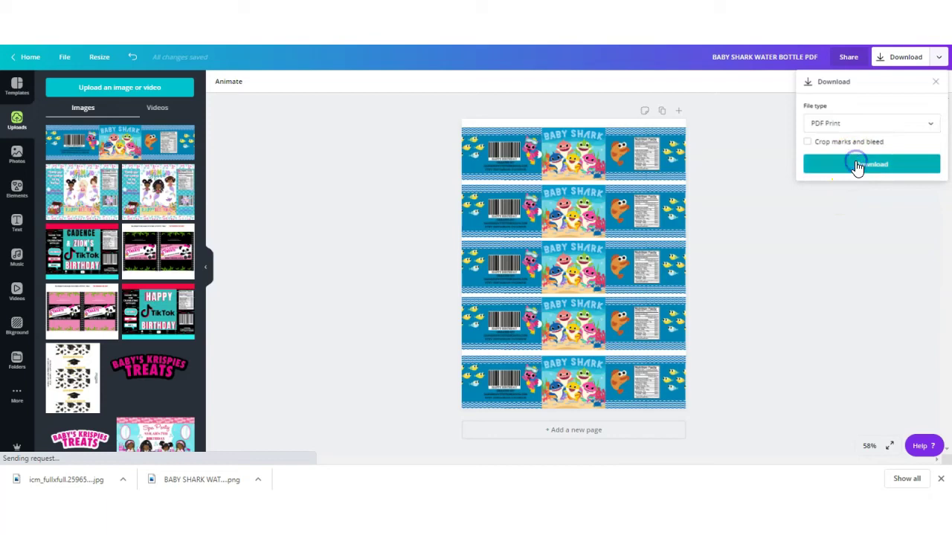